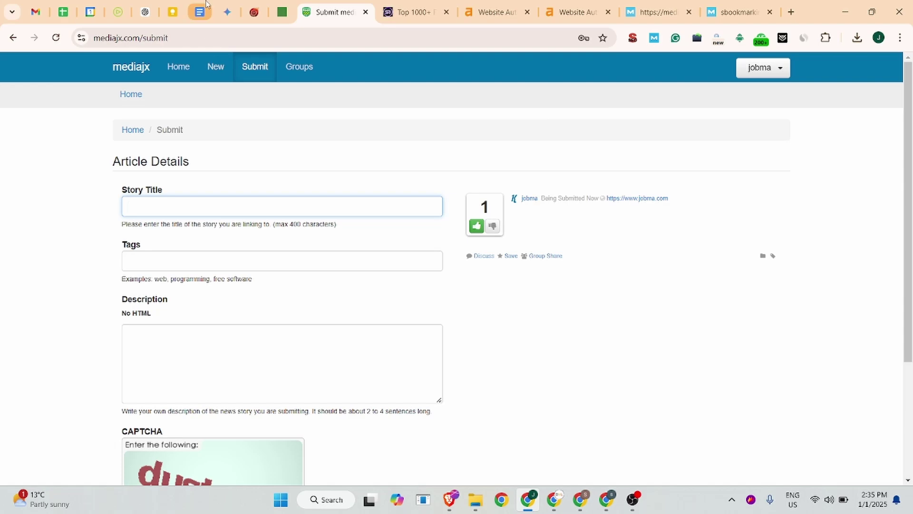
# Step: Bring up the Business Listing document with the Jobma meta title and description
pyautogui.click(200, 12)
# Step: Copy the Jobma meta title from the Business Listing into the Story Title field
pyautogui.scroll(-2, 304, 321)
pyautogui.scroll(-3, 304, 321)
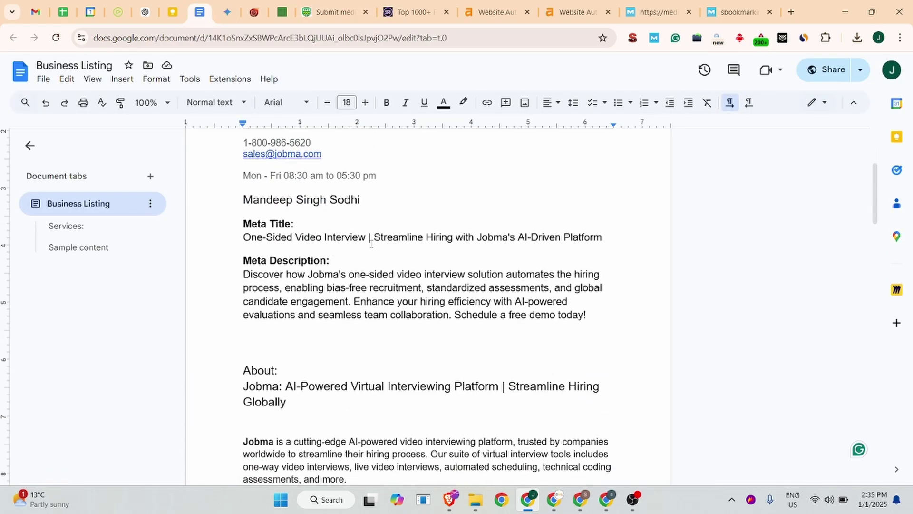
pyautogui.tripleClick(374, 237)
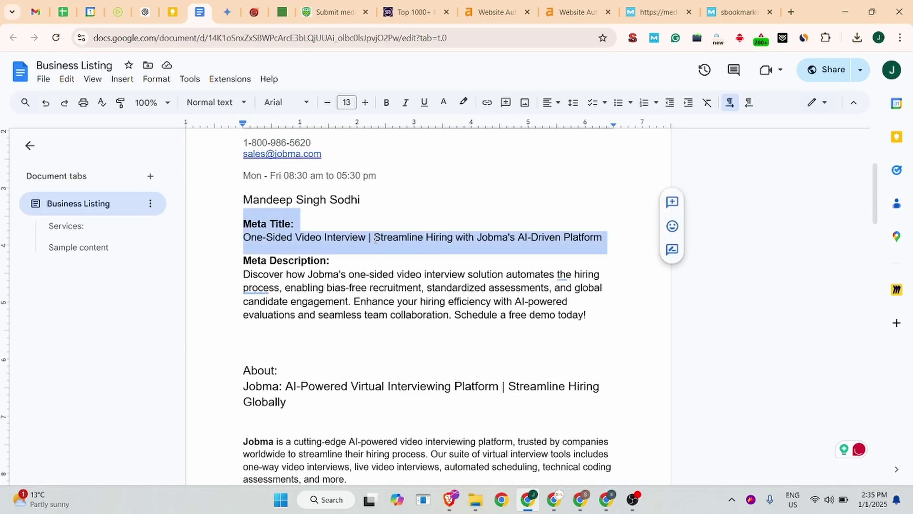
pyautogui.click(379, 238)
pyautogui.moveTo(603, 237); pyautogui.dragTo(225, 237)
pyautogui.hotkey('ctrl', 'c')
pyautogui.click(335, 12)
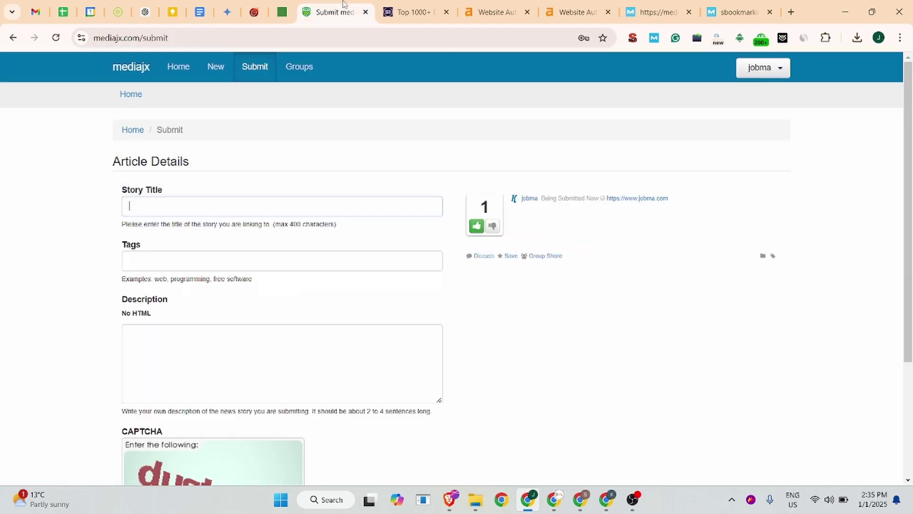
pyautogui.click(229, 204)
pyautogui.hotkey('ctrl', 'v')
# Step: Tag the story 'One-Sided Video Interview', dropping the tried 'pre-recorded' tag
pyautogui.click(153, 257)
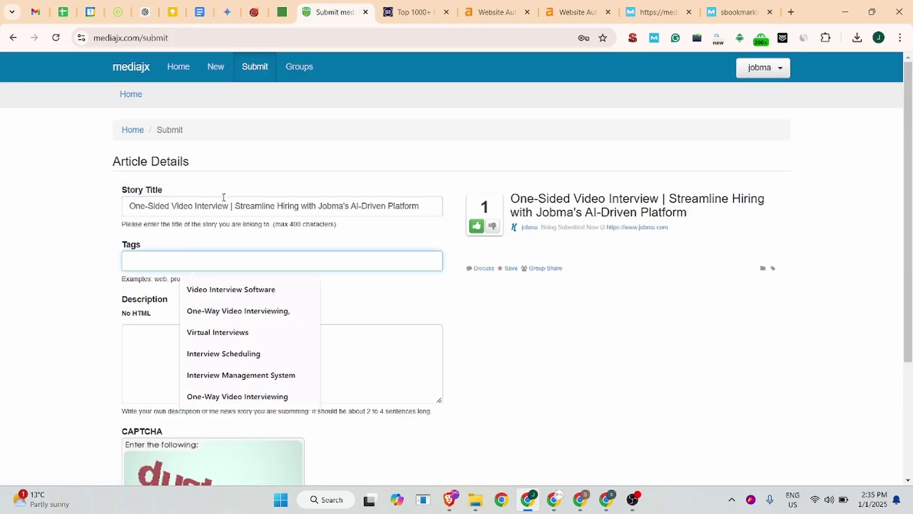
pyautogui.moveTo(227, 202); pyautogui.dragTo(128, 205)
pyautogui.hotkey('ctrl', 'c')
pyautogui.click(145, 253)
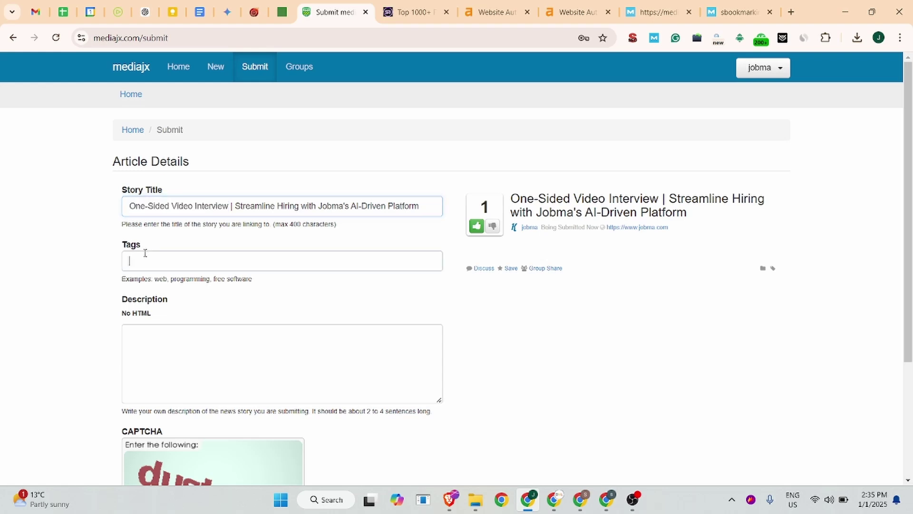
pyautogui.hotkey('ctrl', 'v')
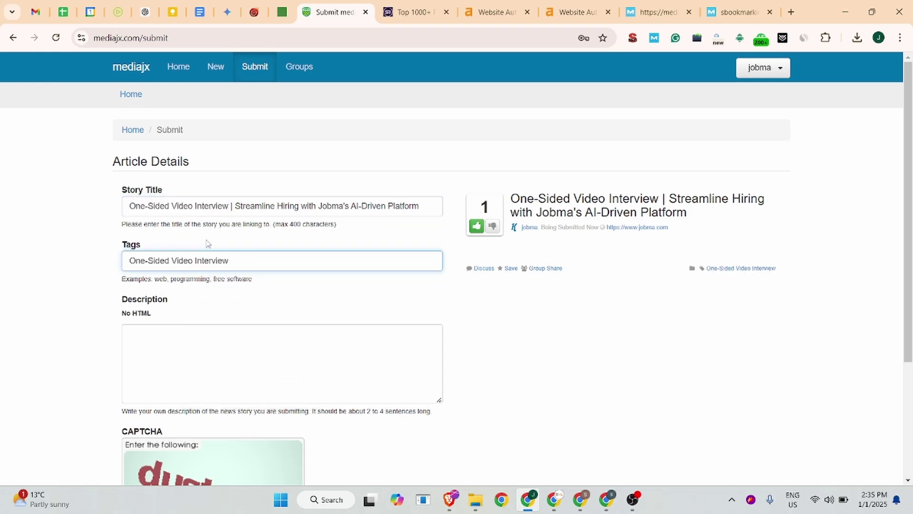
pyautogui.write(',')
pyautogui.click(114, 6)
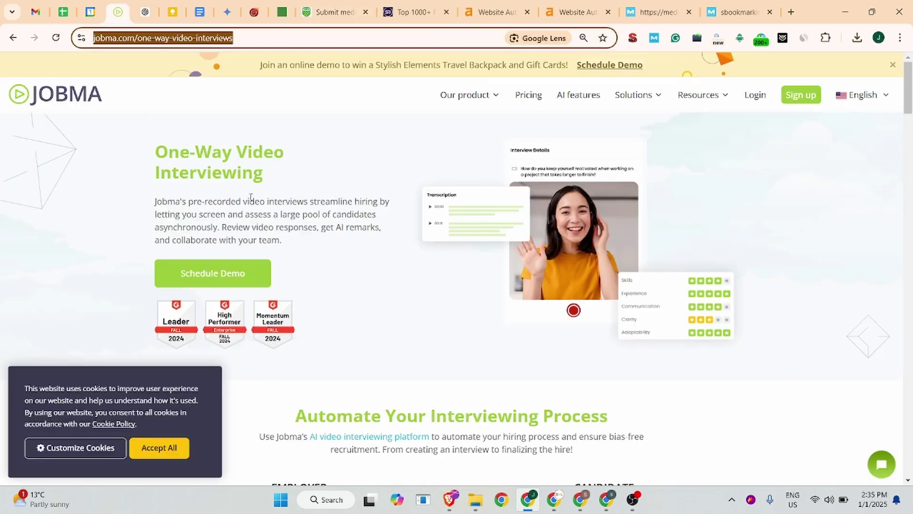
pyautogui.moveTo(189, 202); pyautogui.dragTo(308, 204)
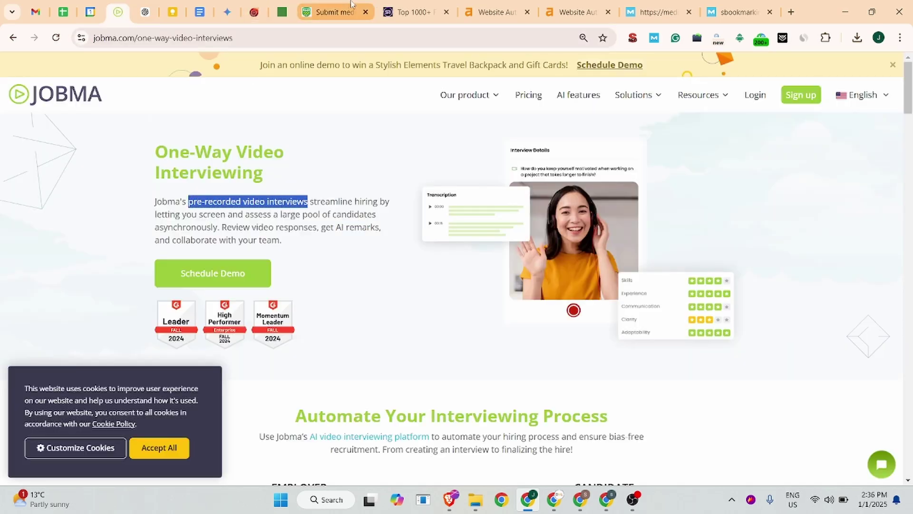
pyautogui.click(329, 12)
pyautogui.hotkey('ctrl', 'v')
pyautogui.click(174, 335)
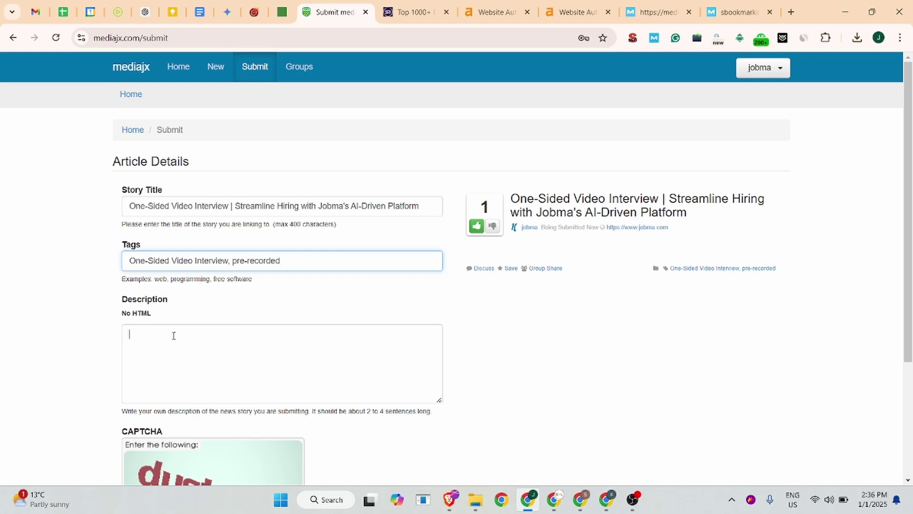
pyautogui.moveTo(283, 261); pyautogui.dragTo(229, 256)
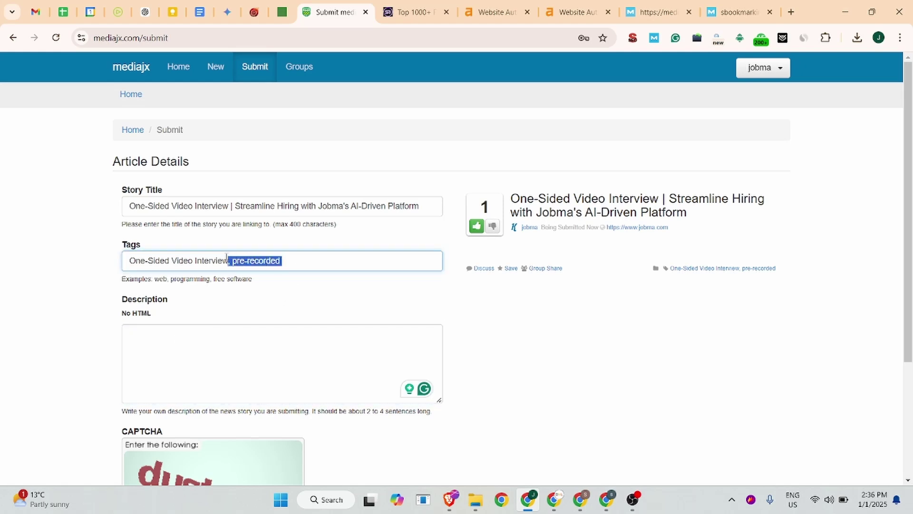
pyautogui.press('BackSpace')
# Step: Paste the Business Listing meta description into the story's Description box
pyautogui.click(200, 11)
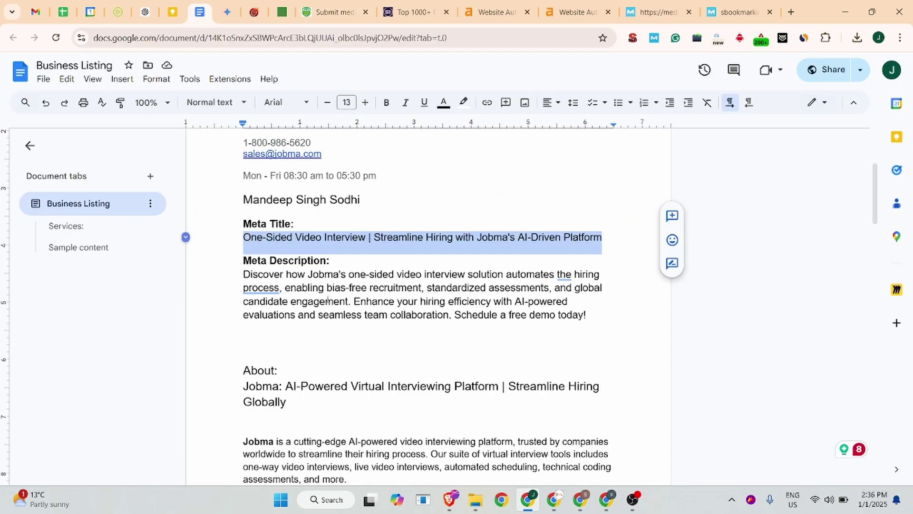
pyautogui.moveTo(593, 310); pyautogui.dragTo(243, 275)
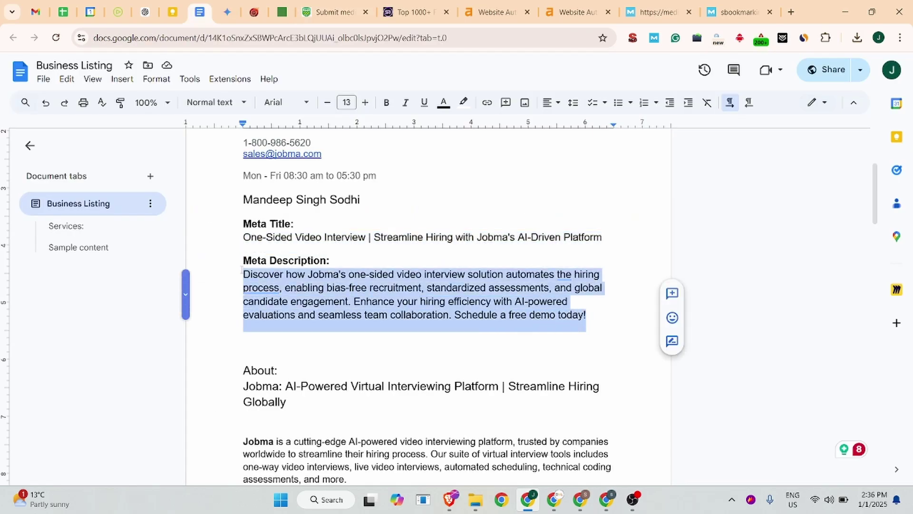
pyautogui.click(304, 13)
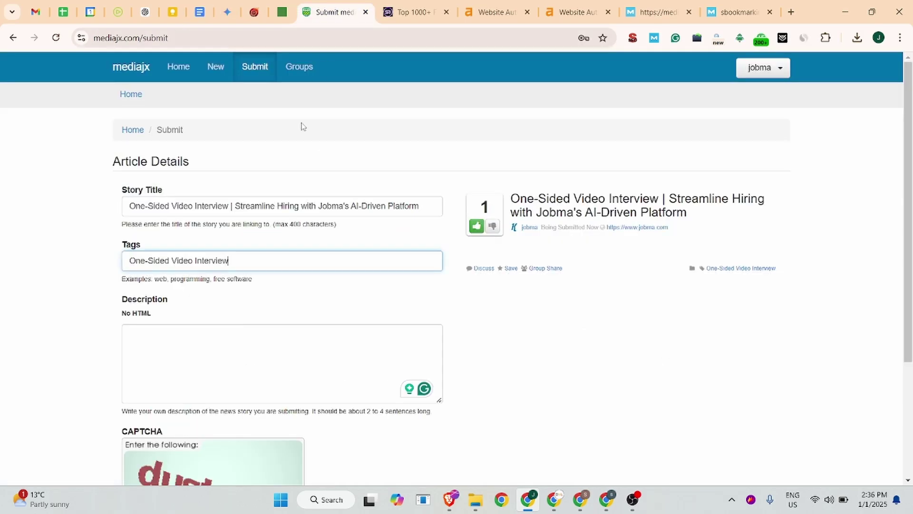
pyautogui.click(167, 332)
pyautogui.hotkey('ctrl', 'v')
# Step: Answer the CAPTCHA with 'dust' and submit the story
pyautogui.scroll(-3, 167, 332)
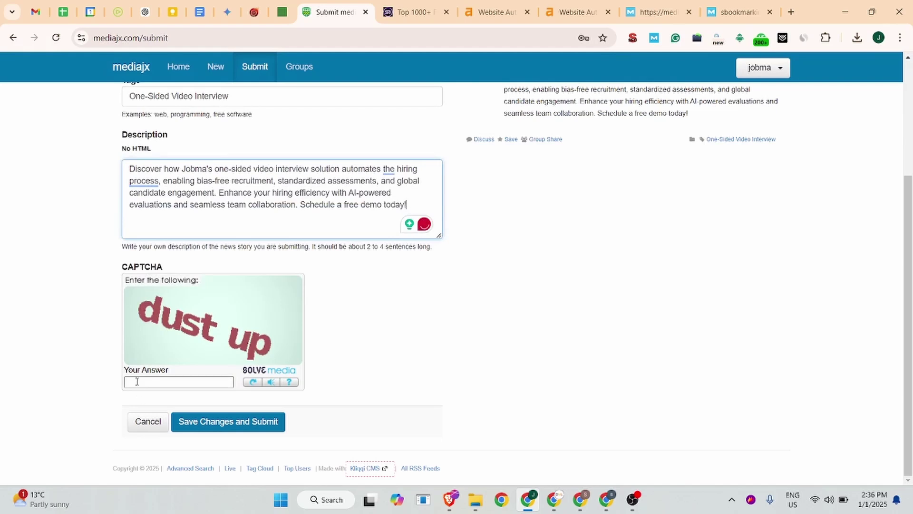
pyautogui.click(138, 381)
pyautogui.write('dus')
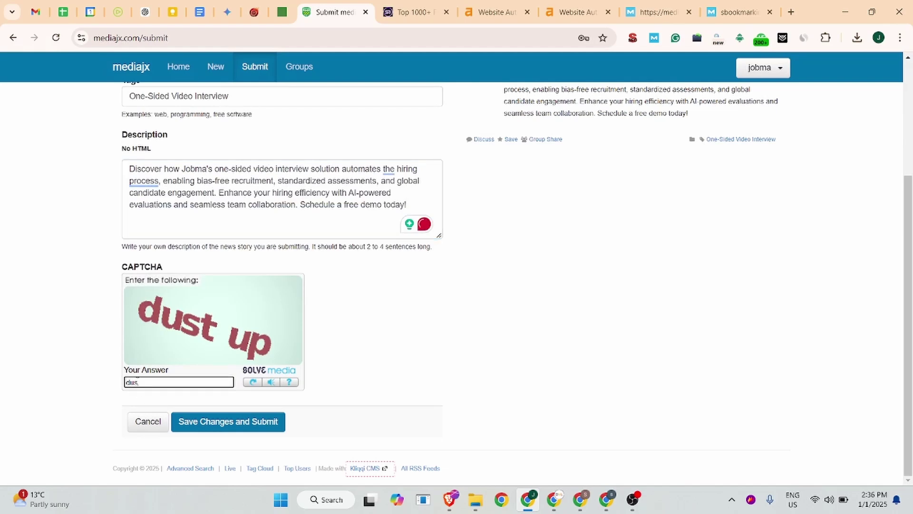
pyautogui.write('t up')
pyautogui.click(259, 421)
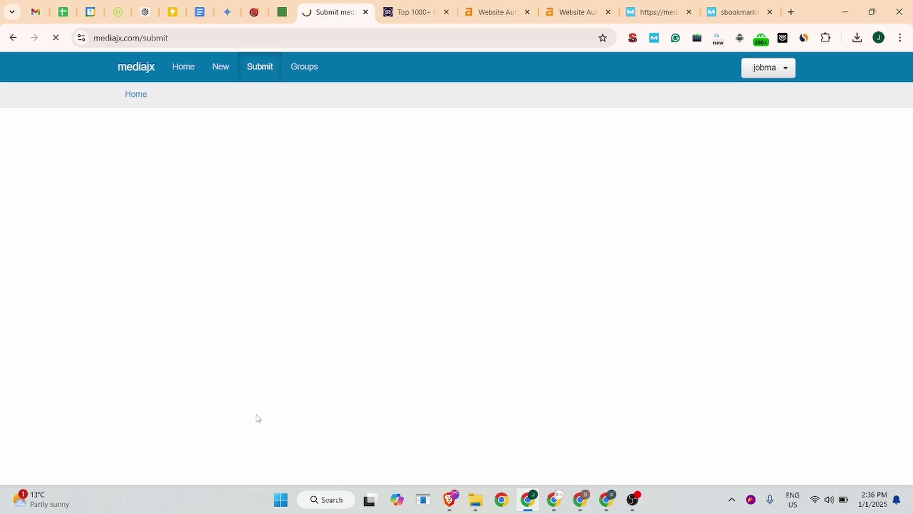
# Step: Load the published story's URL in an Incognito window
pyautogui.moveTo(485, 38); pyautogui.dragTo(41, 43)
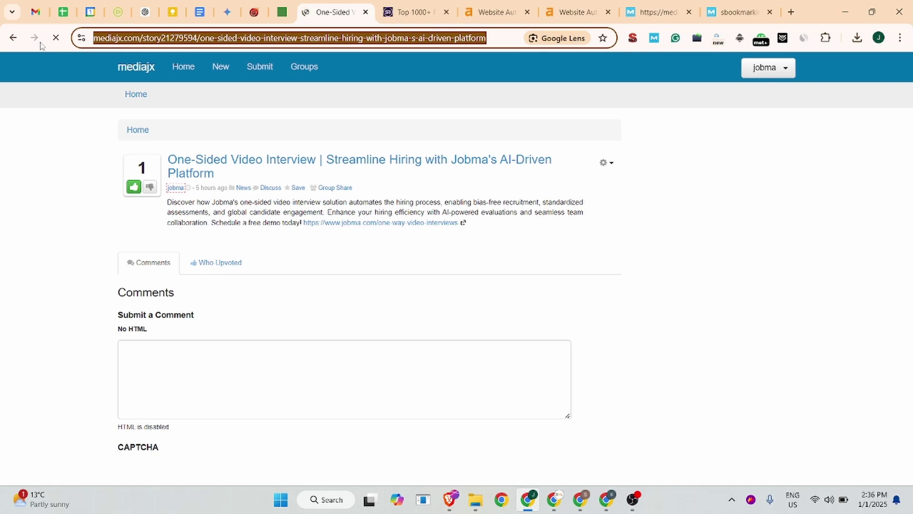
pyautogui.hotkey('ctrl', 'shift', 'n')
pyautogui.hotkey('ctrl', 'v')
pyautogui.press('Return')
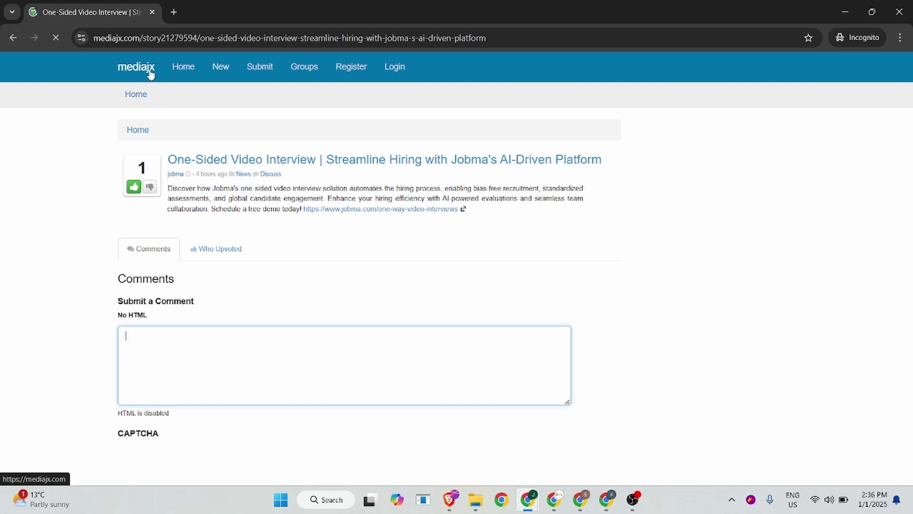
# Step: Inspect the story title in DevTools, then close DevTools and the Incognito window
pyautogui.rightClick(355, 209)
pyautogui.click(374, 329)
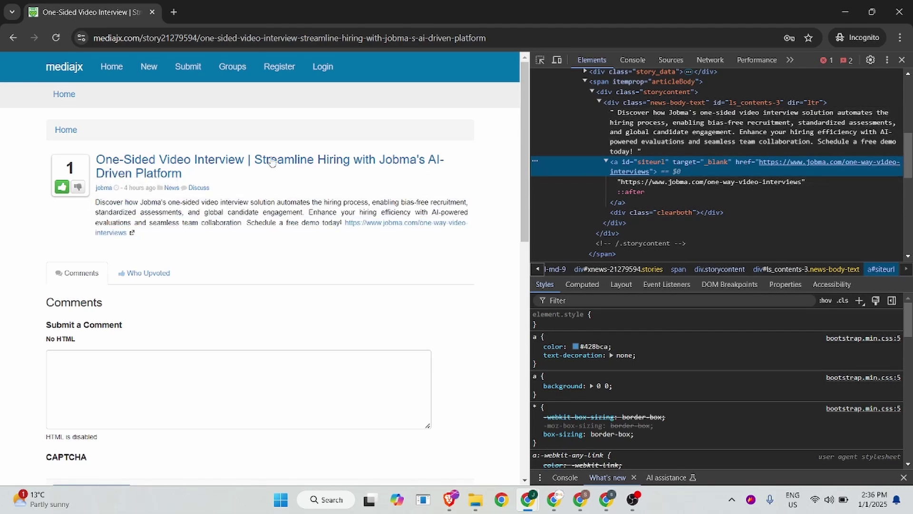
pyautogui.click(540, 60)
pyautogui.click(212, 171)
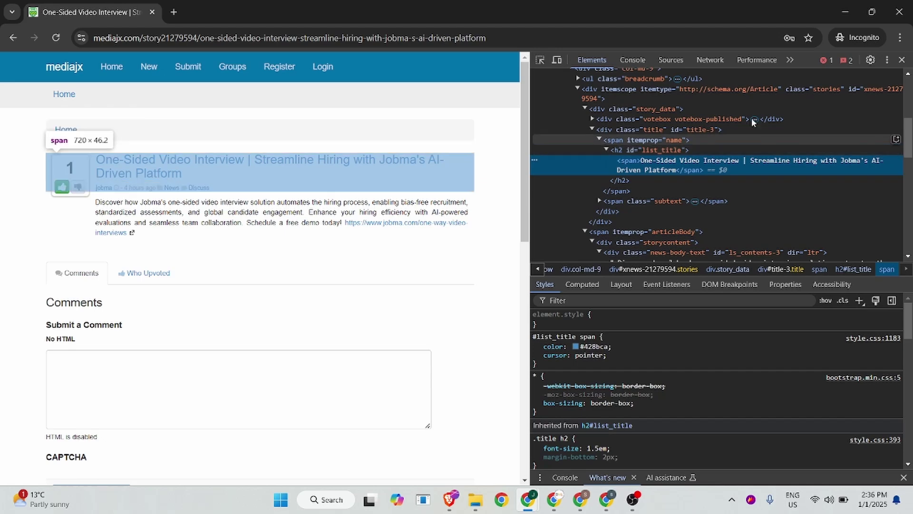
pyautogui.click(901, 60)
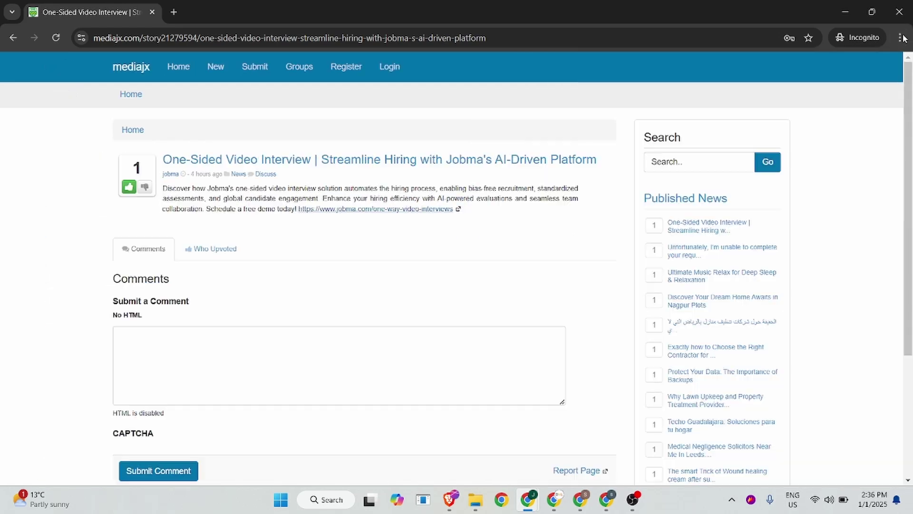
pyautogui.click(899, 12)
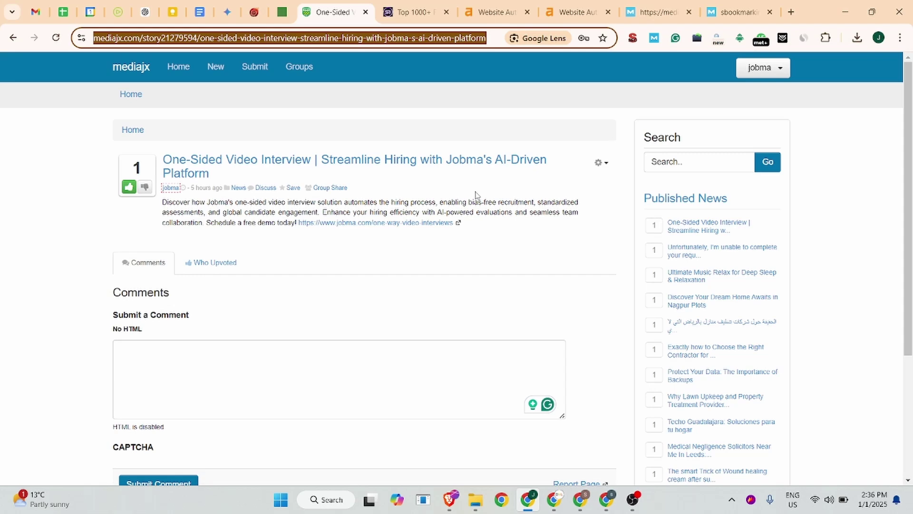
# Step: Check sbookmarking.com's Ahrefs authority and Moz domain analysis results
pyautogui.click(409, 4)
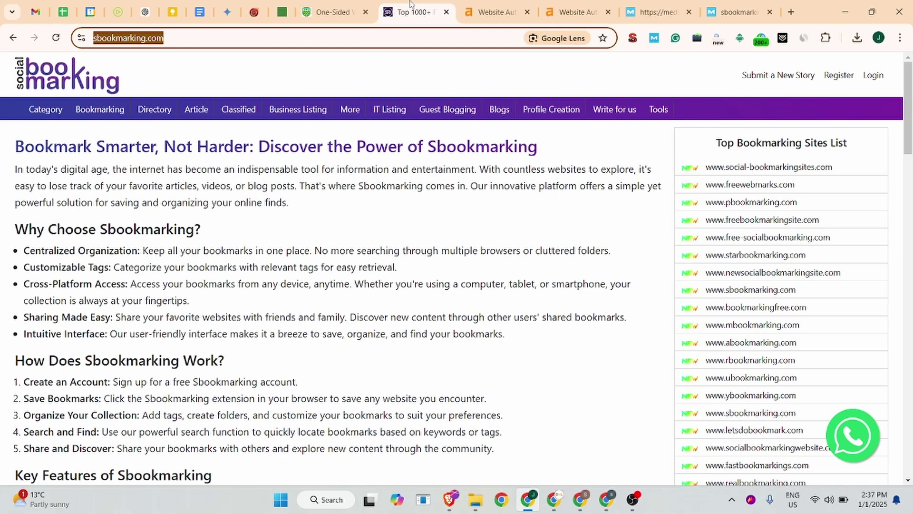
pyautogui.click(561, 6)
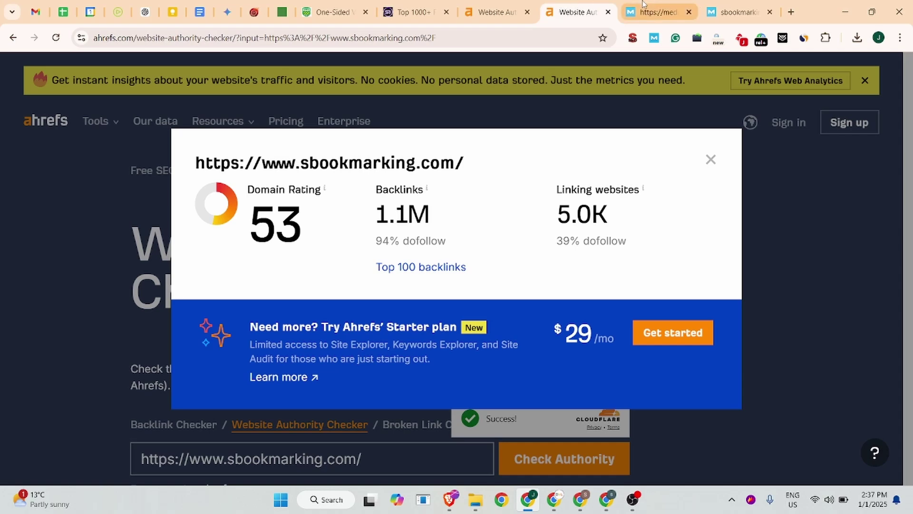
pyautogui.click(732, 5)
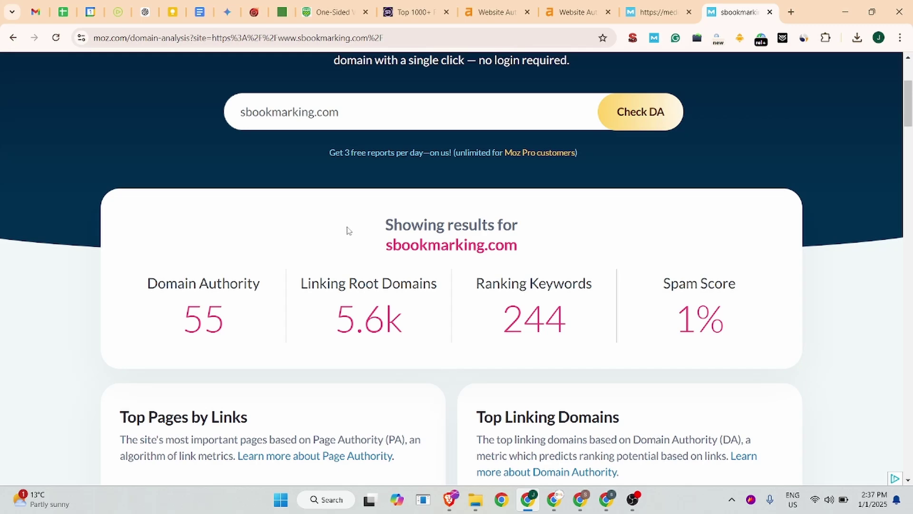
pyautogui.click(399, 12)
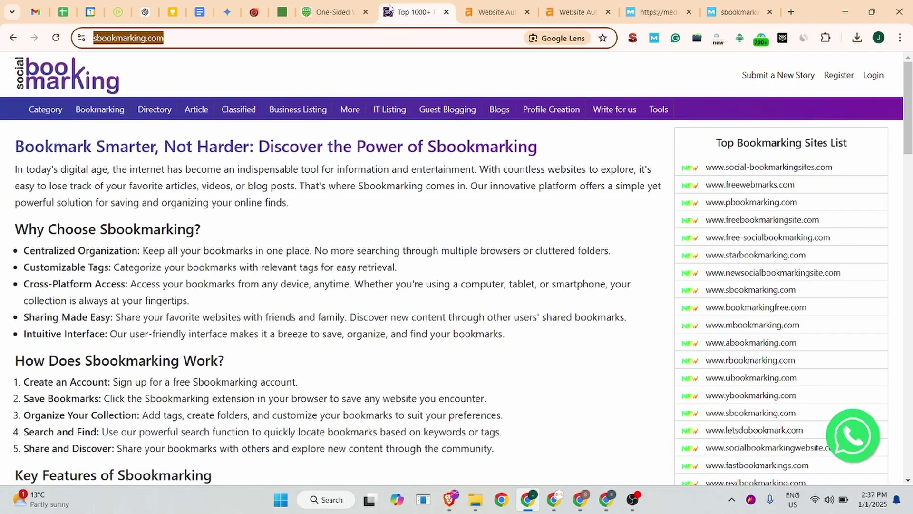
# Step: Review Similarweb geography and Top 5 Countries for sbookmarking.com, then close the popup
pyautogui.click(809, 42)
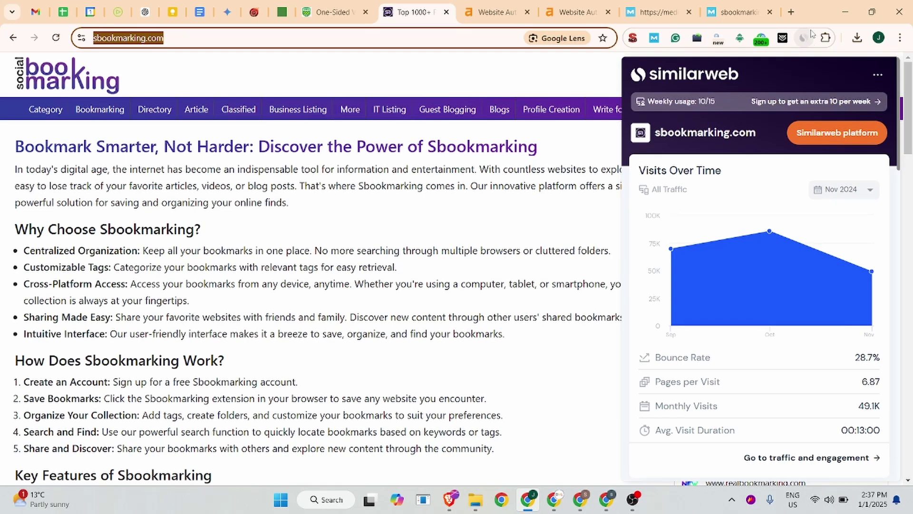
pyautogui.scroll(-8, 770, 301)
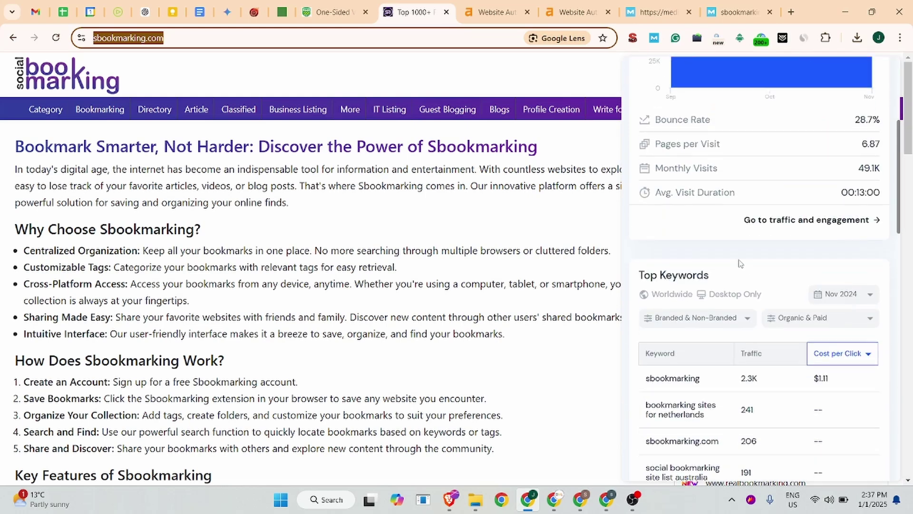
pyautogui.scroll(-6, 745, 259)
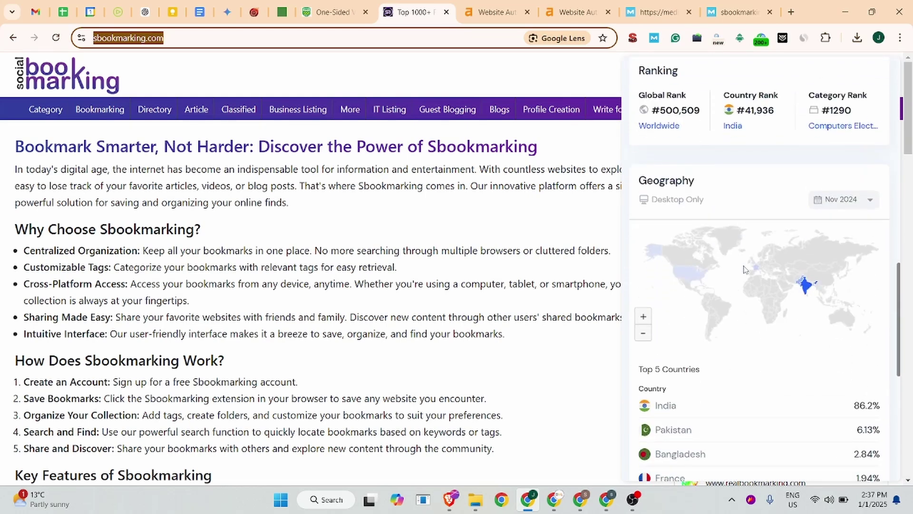
pyautogui.scroll(-2, 744, 269)
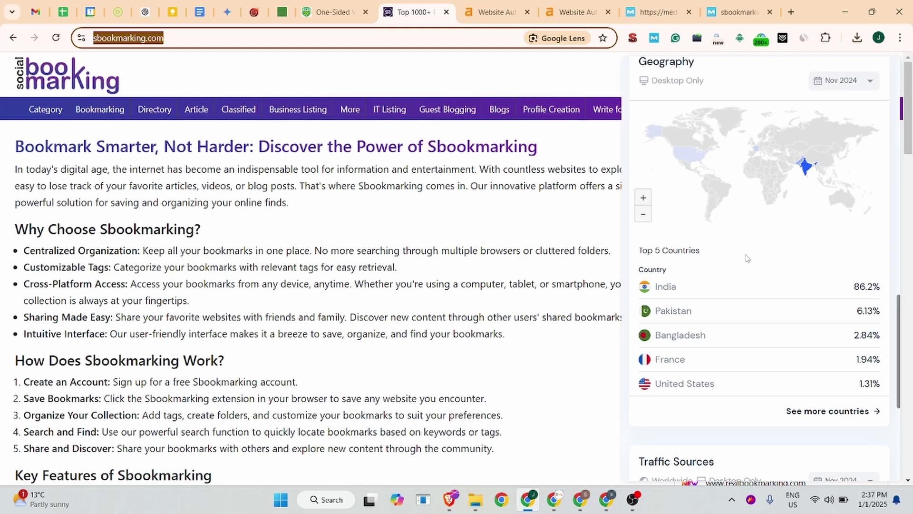
pyautogui.click(288, 202)
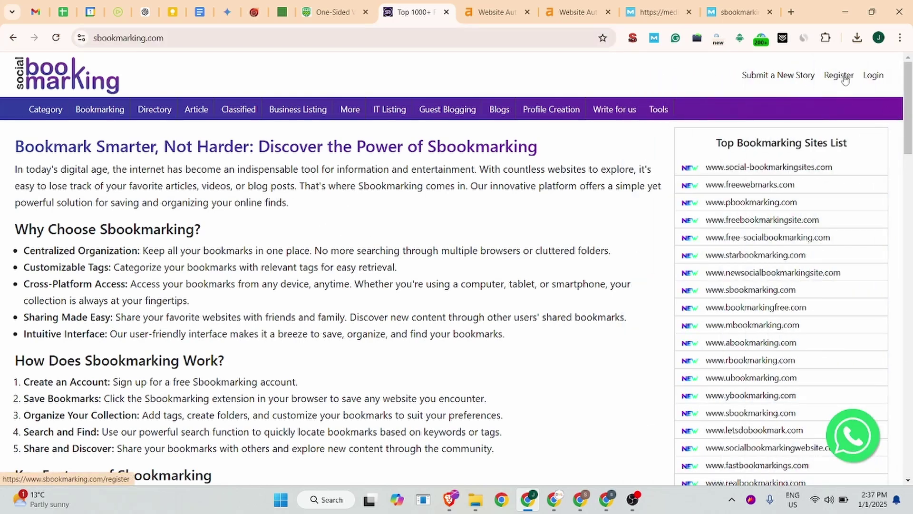
# Step: Fill the registration form with the saved username, suggested e-mail and a confirmed password
pyautogui.click(839, 75)
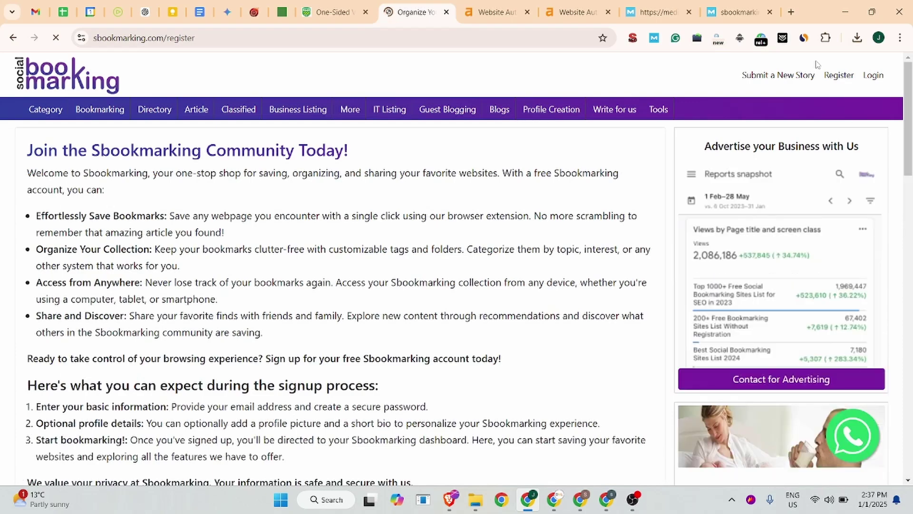
pyautogui.scroll(-6, 285, 200)
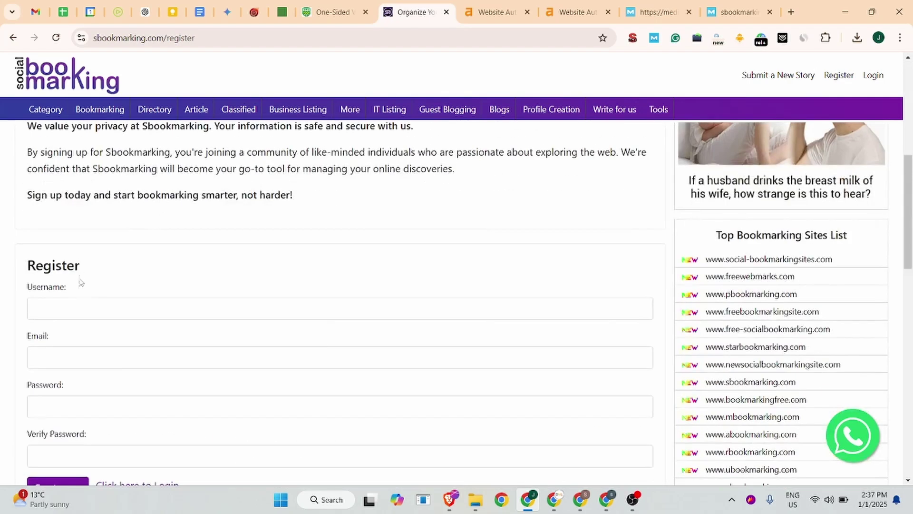
pyautogui.scroll(-1, 72, 280)
pyautogui.click(61, 257)
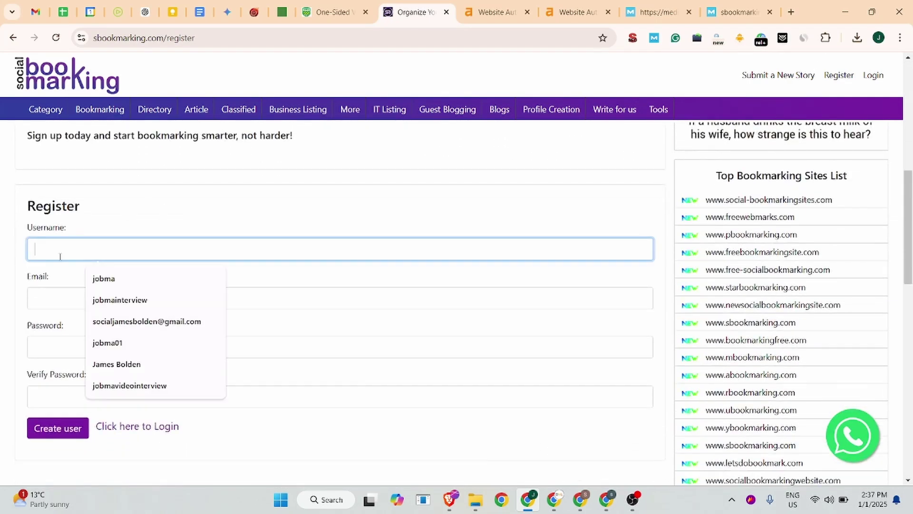
pyautogui.click(105, 279)
pyautogui.click(45, 295)
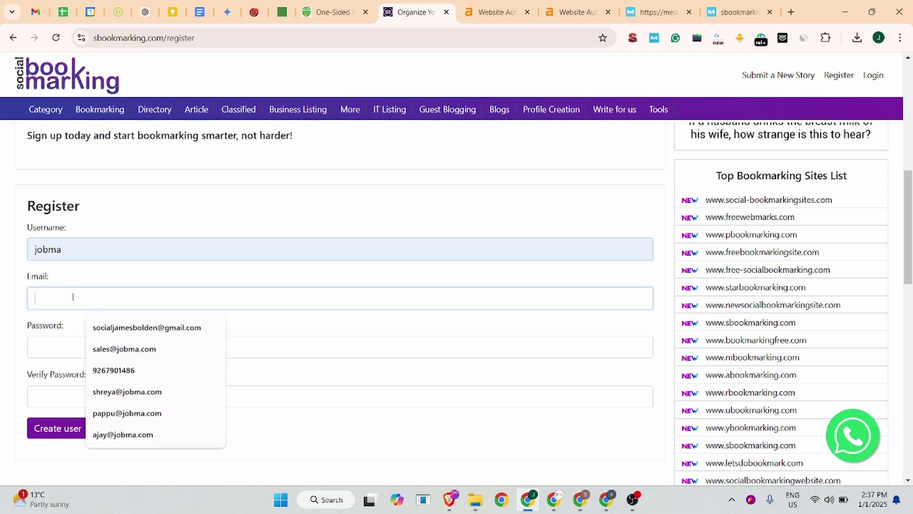
pyautogui.click(139, 332)
pyautogui.click(55, 346)
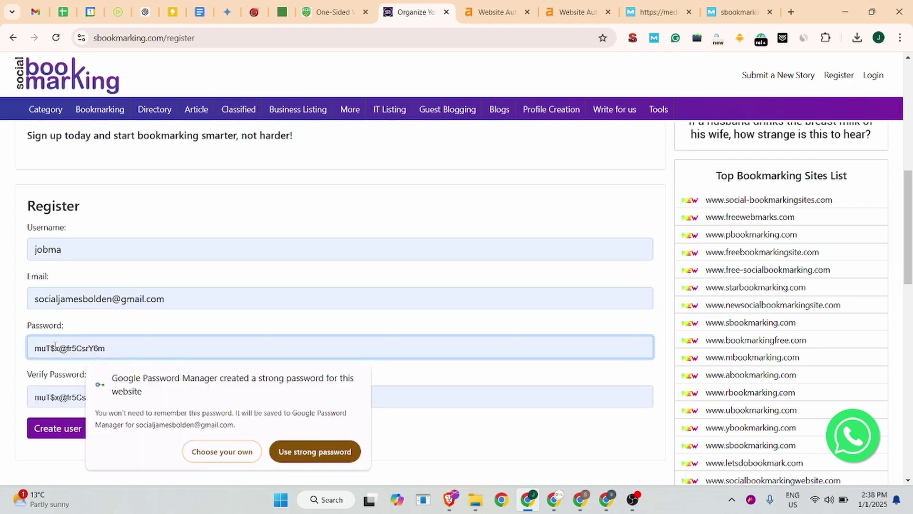
pyautogui.write('jo')
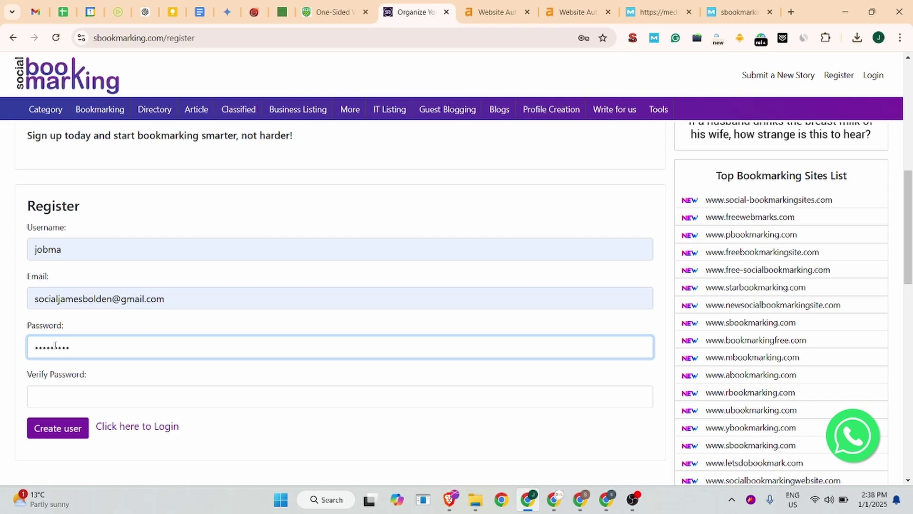
pyautogui.click(55, 394)
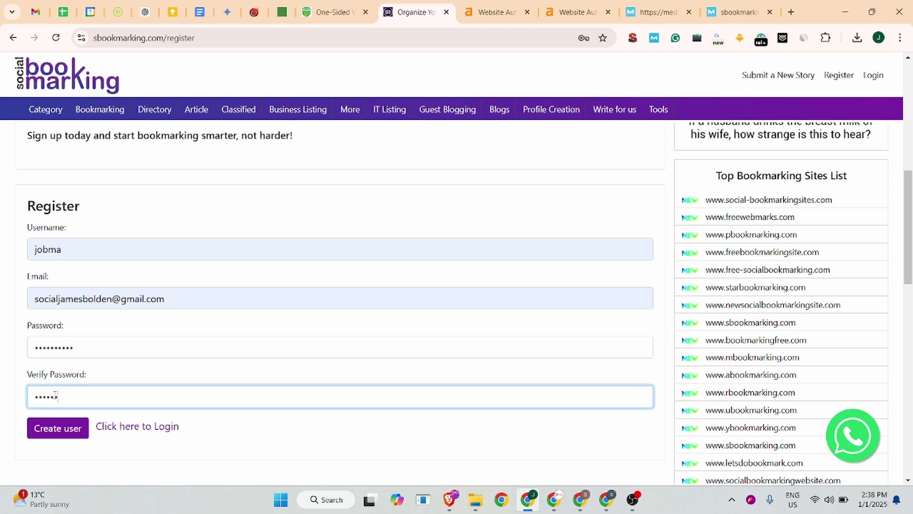
pyautogui.write('•')
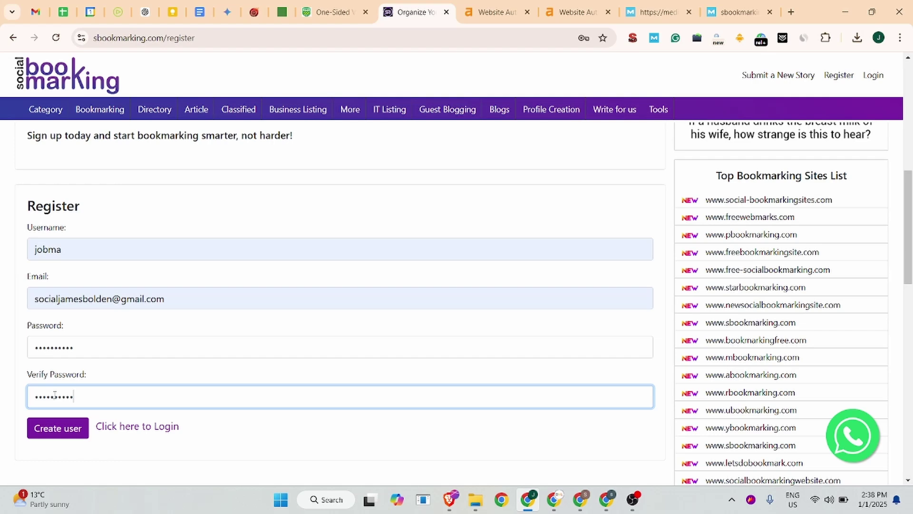
# Step: Create the user account and save its password in Chrome
pyautogui.click(66, 428)
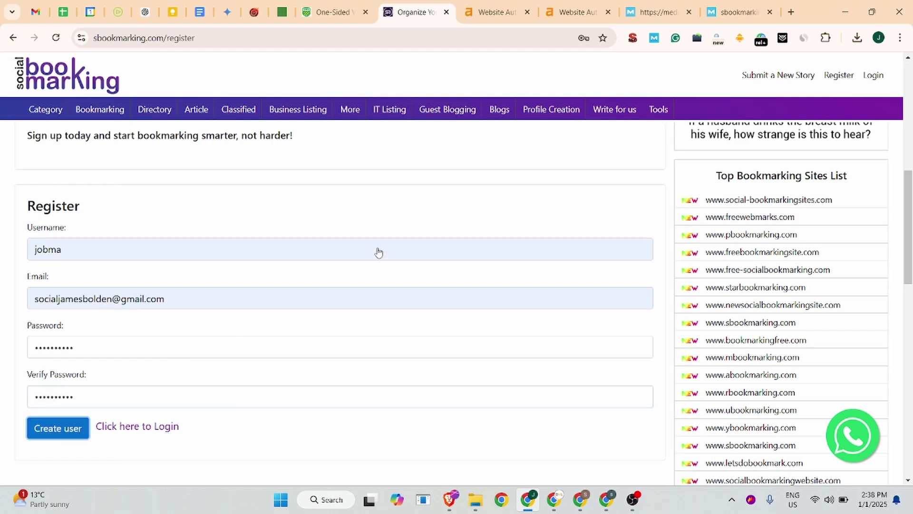
pyautogui.scroll(-1, 379, 252)
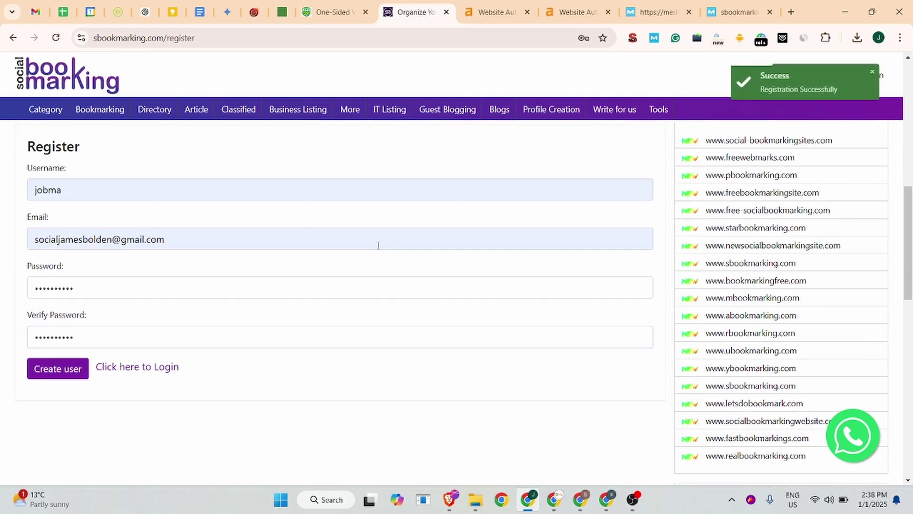
pyautogui.scroll(6, 378, 247)
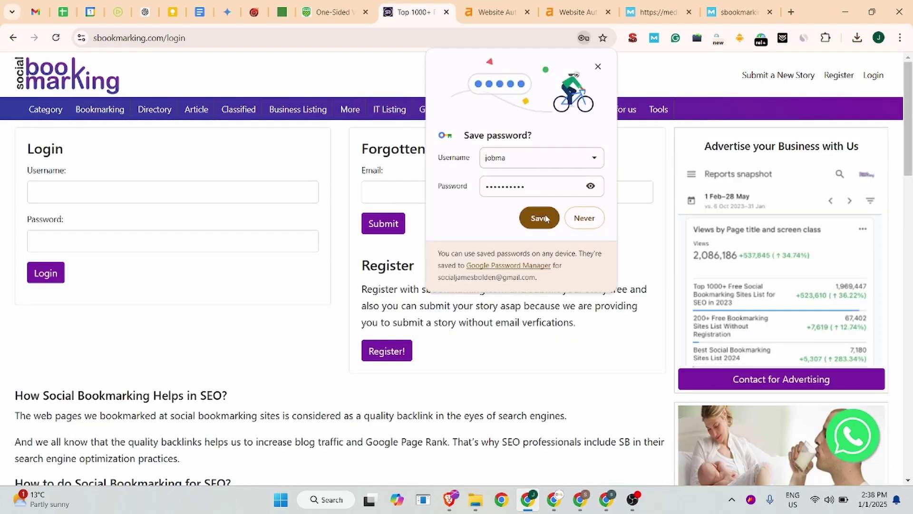
pyautogui.click(539, 218)
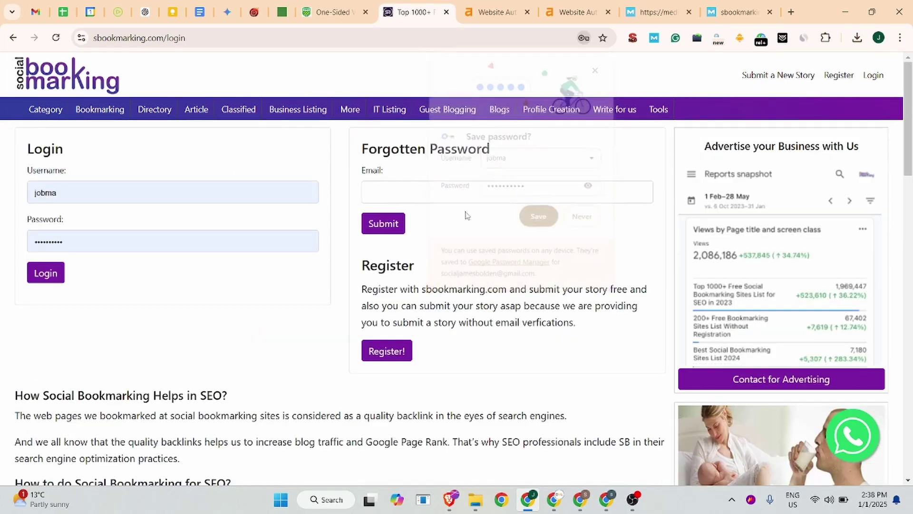
# Step: Log in as the new user, reload, and dismiss the Page Unresponsive warning and error toast
pyautogui.click(43, 275)
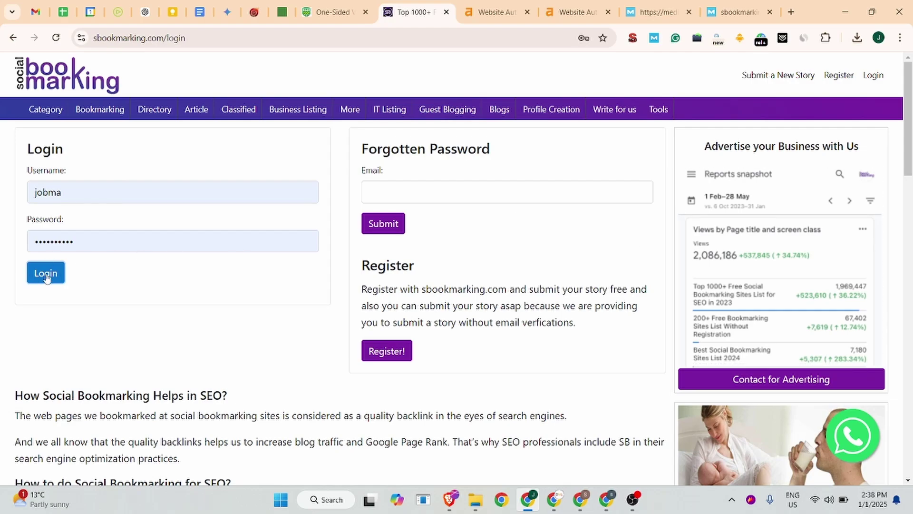
pyautogui.scroll(-15, 600, 198)
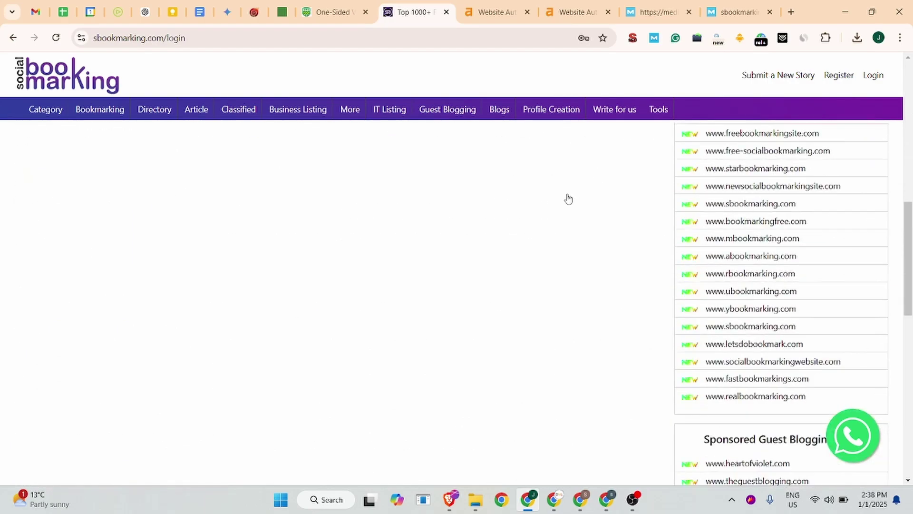
pyautogui.scroll(15, 447, 221)
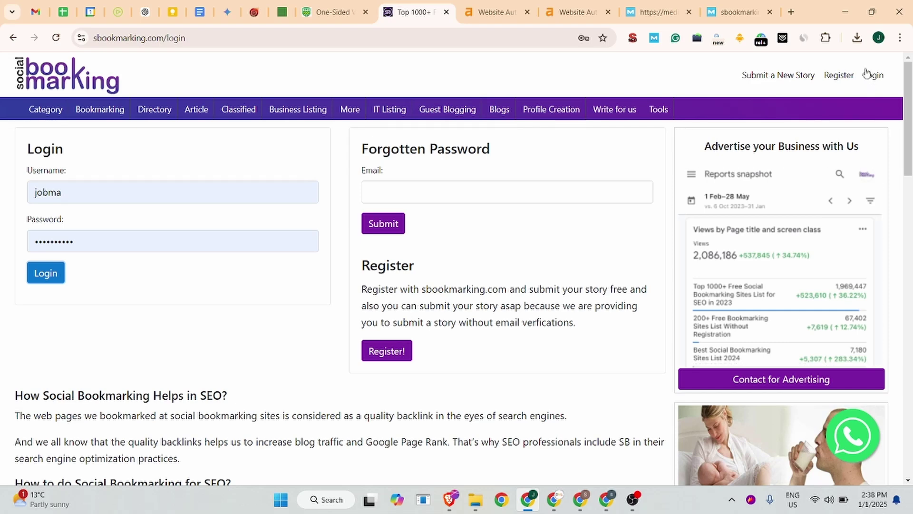
pyautogui.click(55, 38)
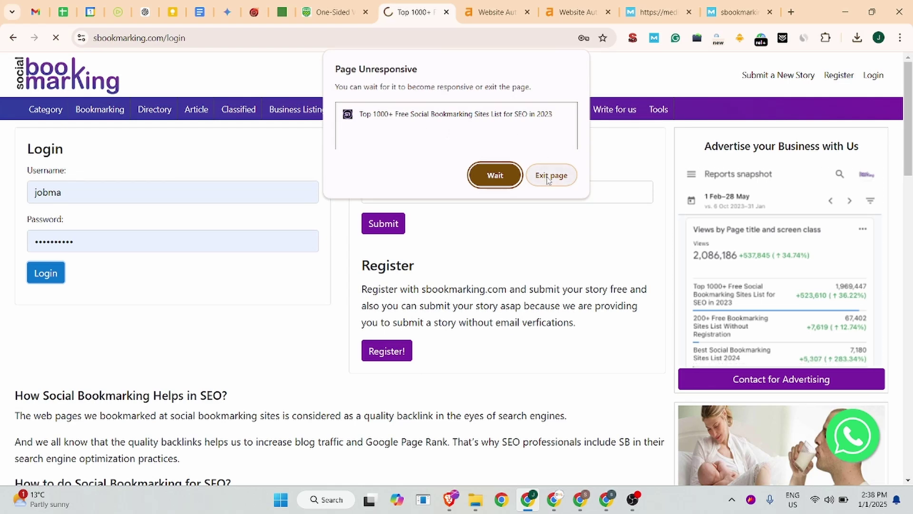
pyautogui.click(495, 175)
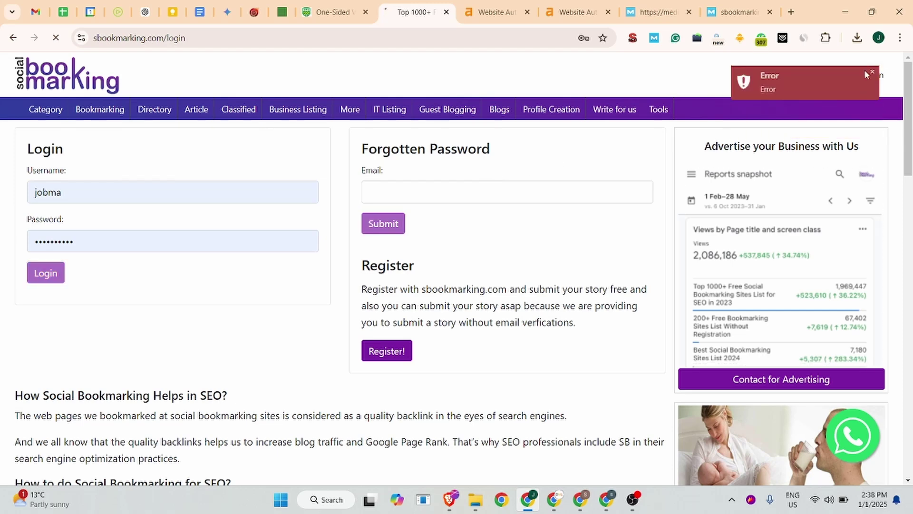
pyautogui.click(871, 72)
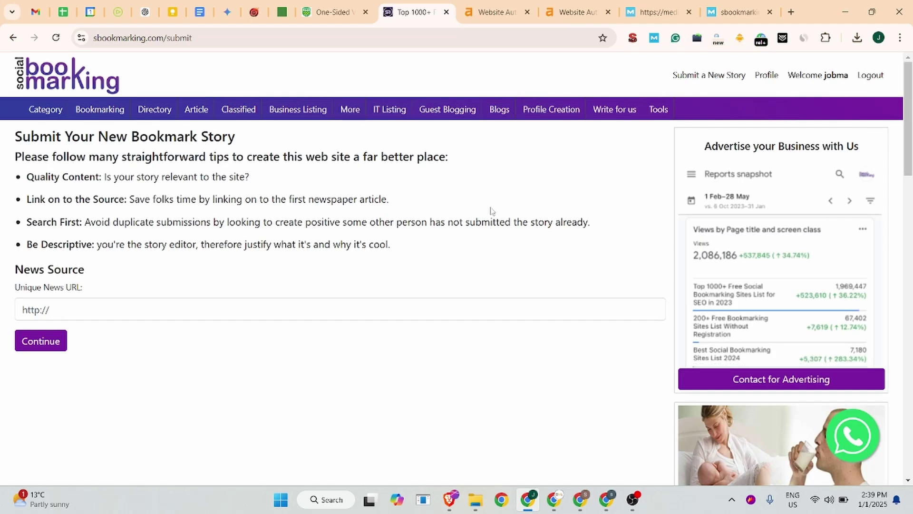
pyautogui.click(771, 77)
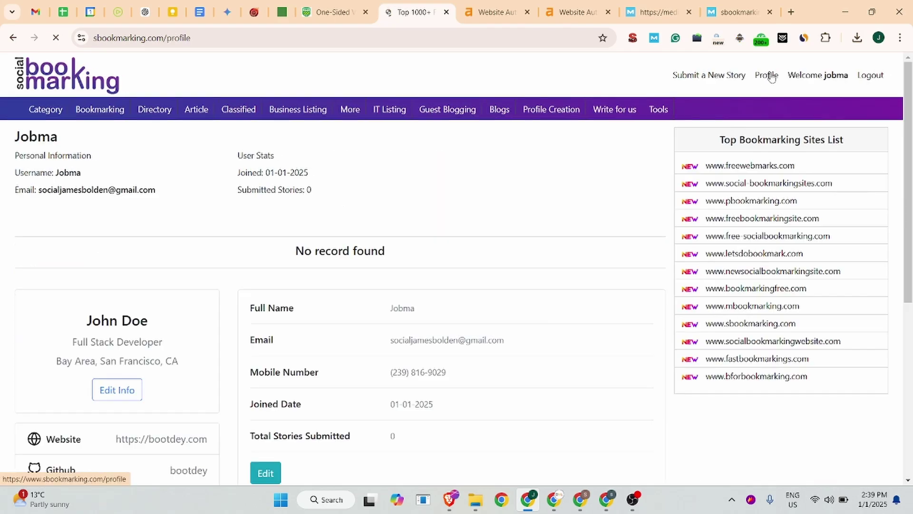
pyautogui.scroll(-2, 193, 252)
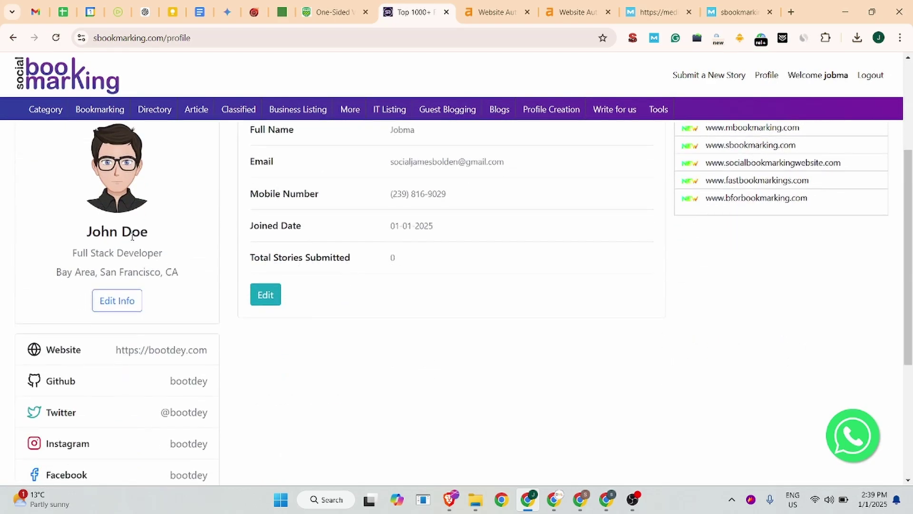
pyautogui.click(125, 357)
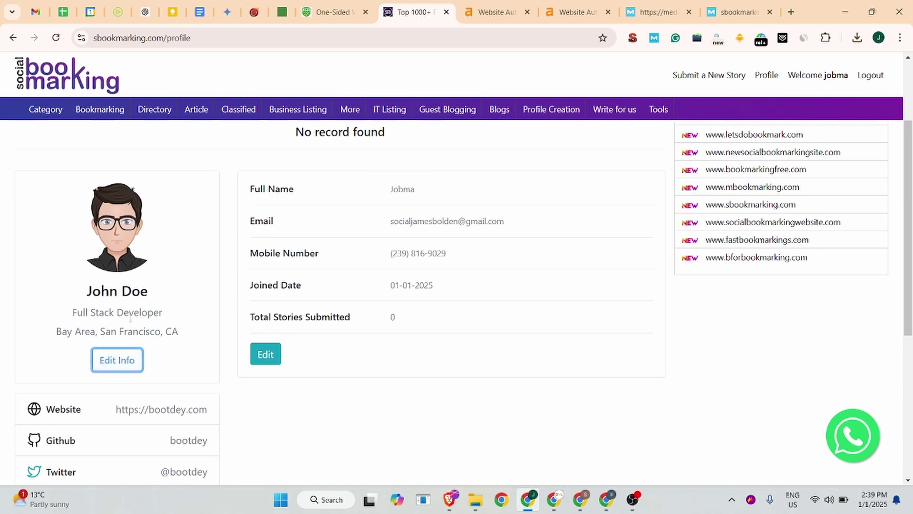
pyautogui.scroll(2, 276, 270)
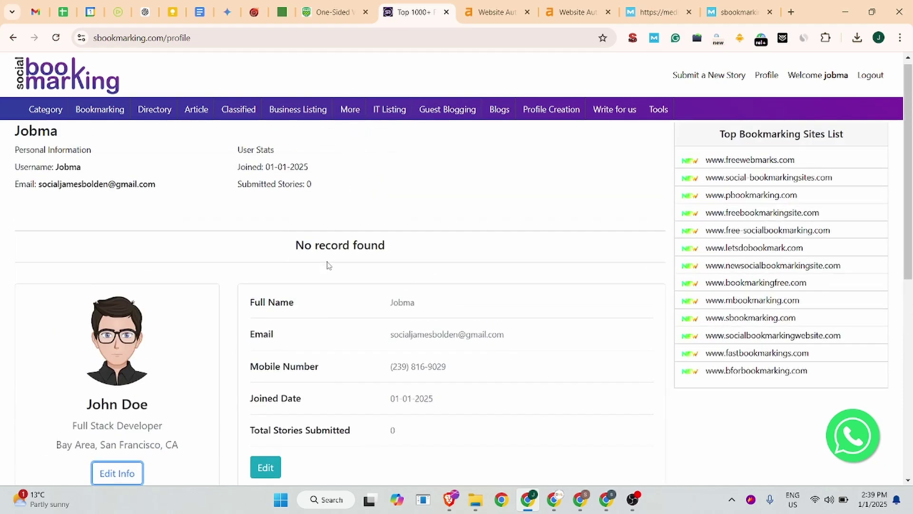
pyautogui.scroll(-5, 327, 265)
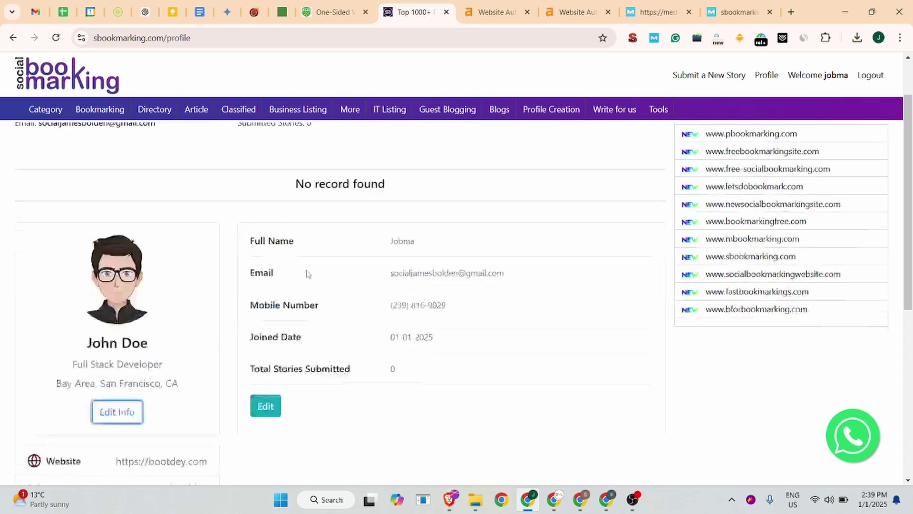
pyautogui.scroll(3, 296, 236)
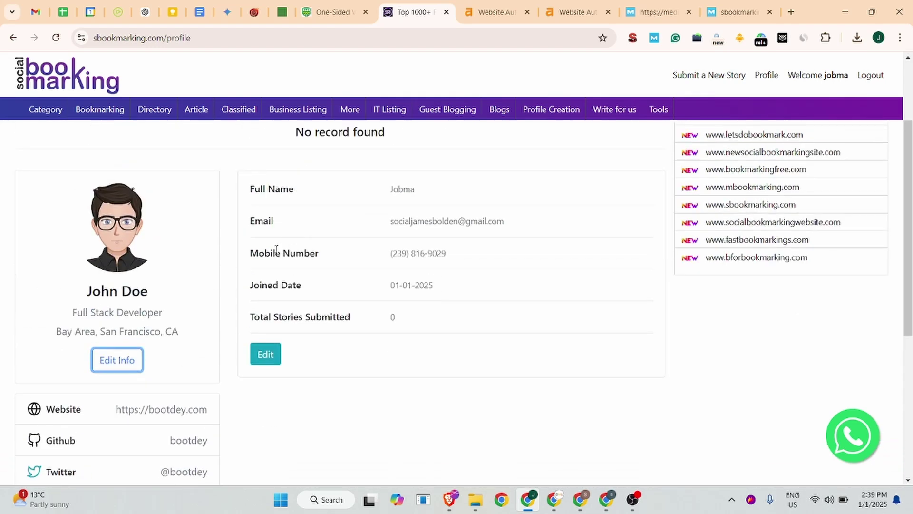
pyautogui.scroll(3, 120, 330)
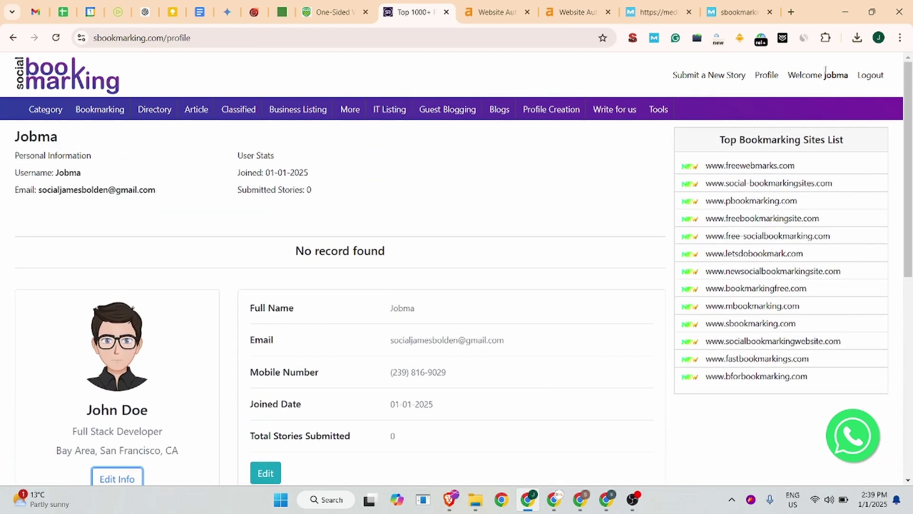
pyautogui.click(713, 80)
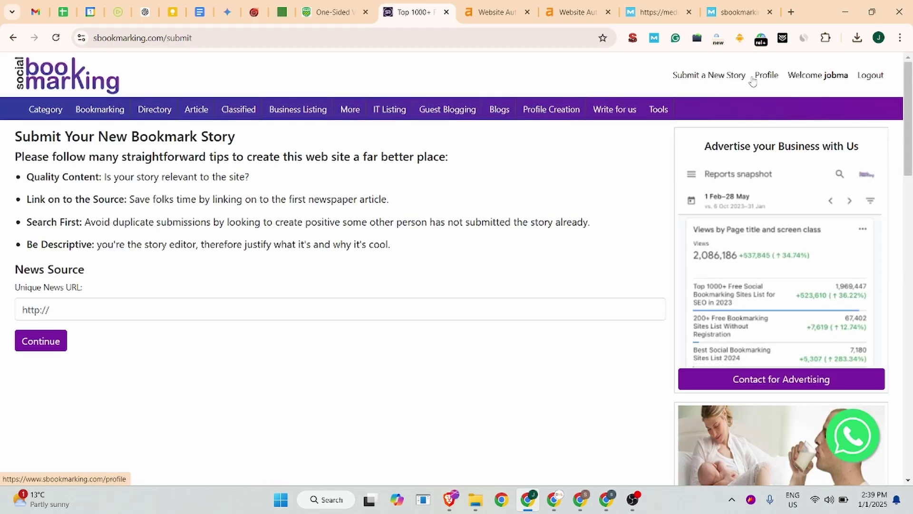
# Step: Enter the jobma.com/one-way-video-interviews address as the Unique News URL
pyautogui.click(101, 313)
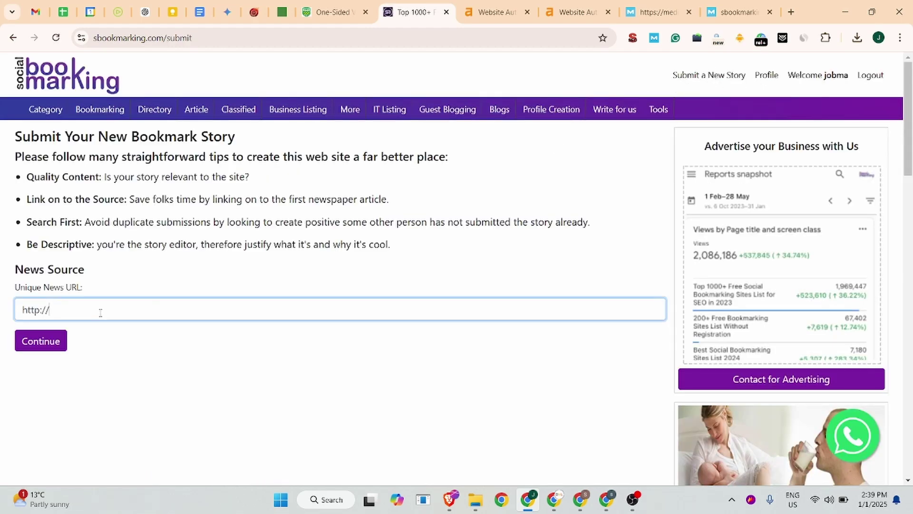
pyautogui.click(118, 12)
pyautogui.click(168, 40)
pyautogui.hotkey('ctrl', 'c')
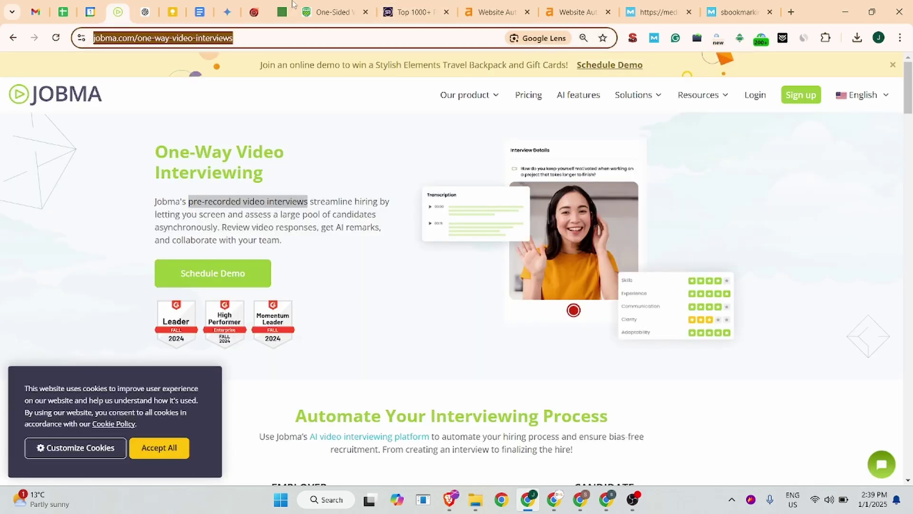
pyautogui.click(413, 12)
pyautogui.hotkey('ctrl', 'a')
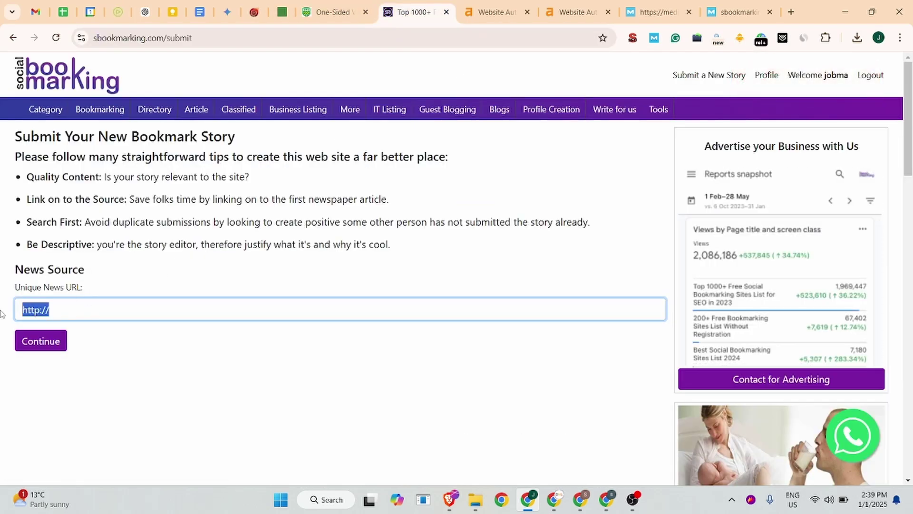
pyautogui.hotkey('ctrl', 'v')
# Step: Continue to the Article Details form and bring up the Business Listing notes
pyautogui.click(42, 345)
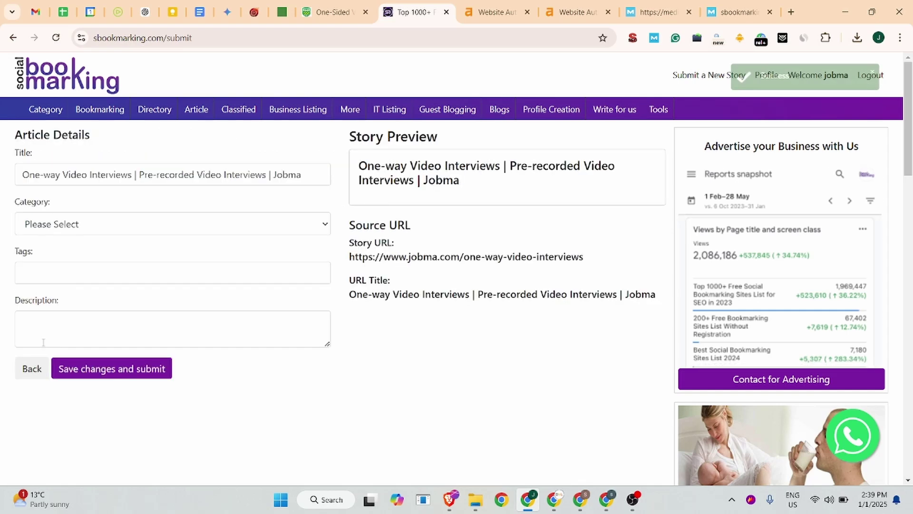
pyautogui.click(55, 172)
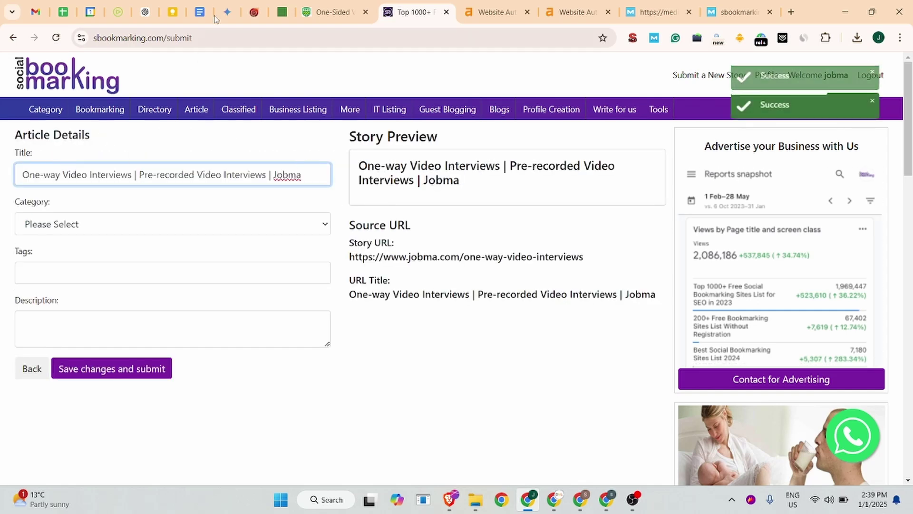
pyautogui.click(200, 12)
# Step: Replace the auto-filled title with the Jobma meta title and choose Technology category
pyautogui.click(293, 237)
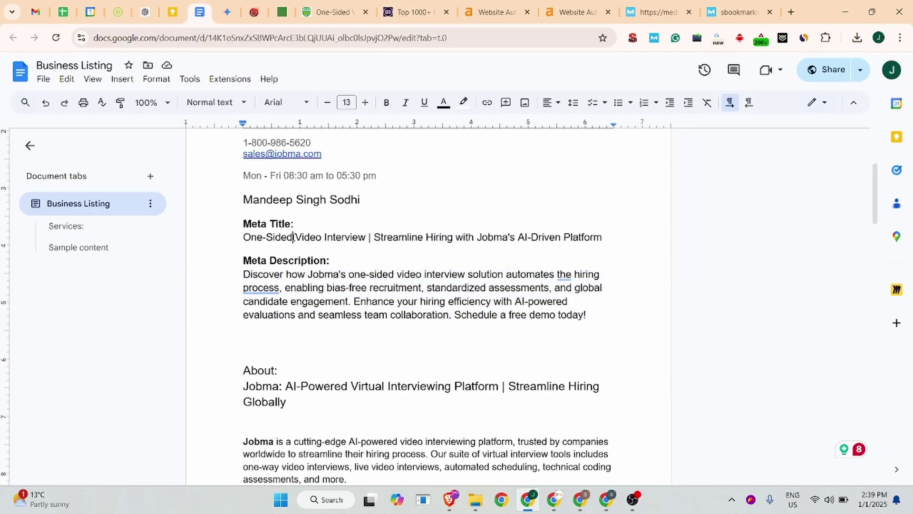
pyautogui.click(596, 237)
pyautogui.moveTo(603, 238); pyautogui.dragTo(240, 238)
pyautogui.hotkey('ctrl', 'c')
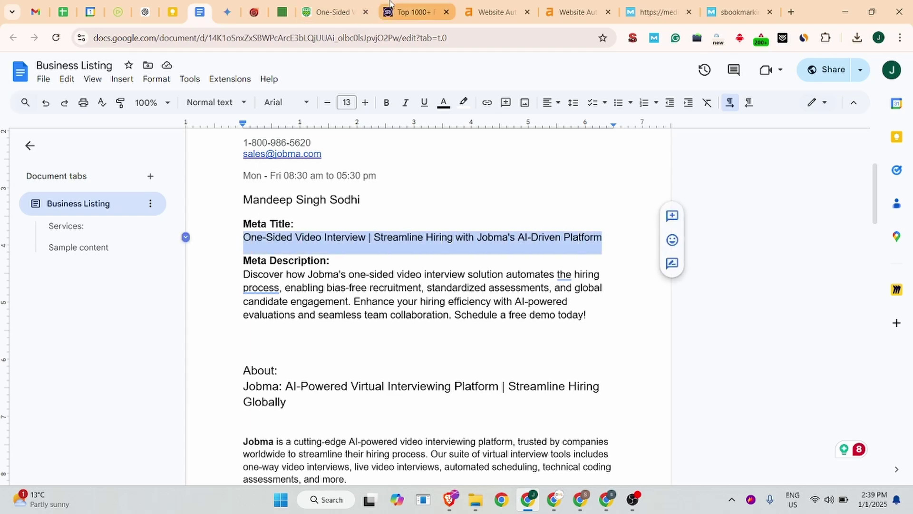
pyautogui.click(413, 12)
pyautogui.moveTo(314, 180); pyautogui.dragTo(16, 177)
pyautogui.hotkey('ctrl', 'v')
pyautogui.click(82, 226)
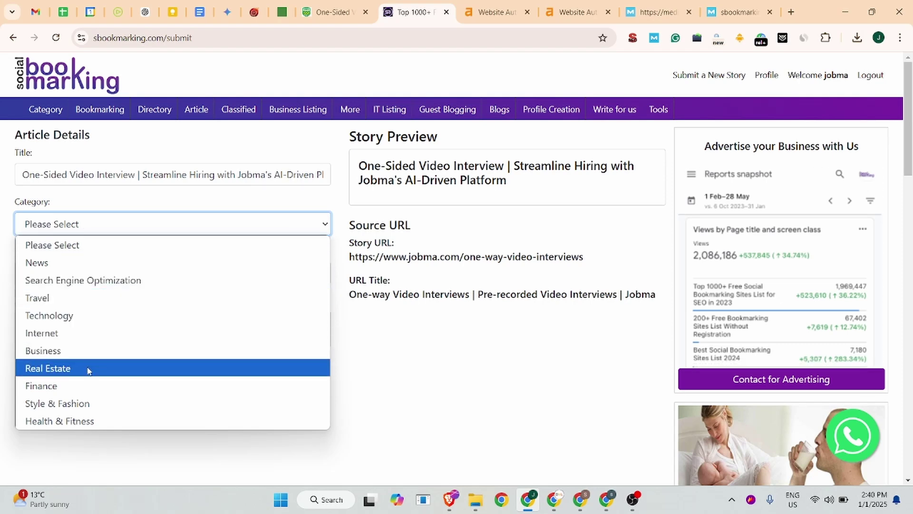
pyautogui.click(48, 315)
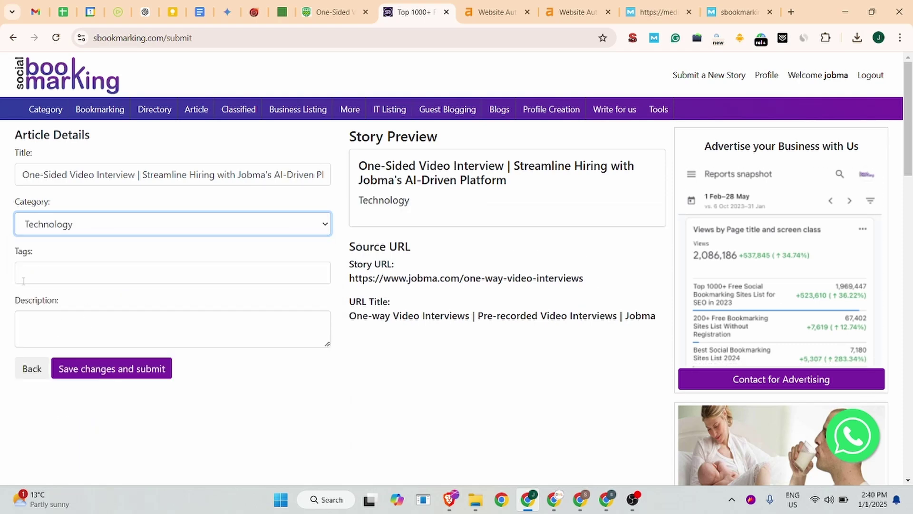
# Step: Add tags 'One-Sided Video Interview' and 'pre-recorded video interviews'
pyautogui.moveTo(138, 176); pyautogui.dragTo(19, 176)
pyautogui.hotkey('ctrl', 'c')
pyautogui.click(28, 265)
pyautogui.hotkey('ctrl', 'v')
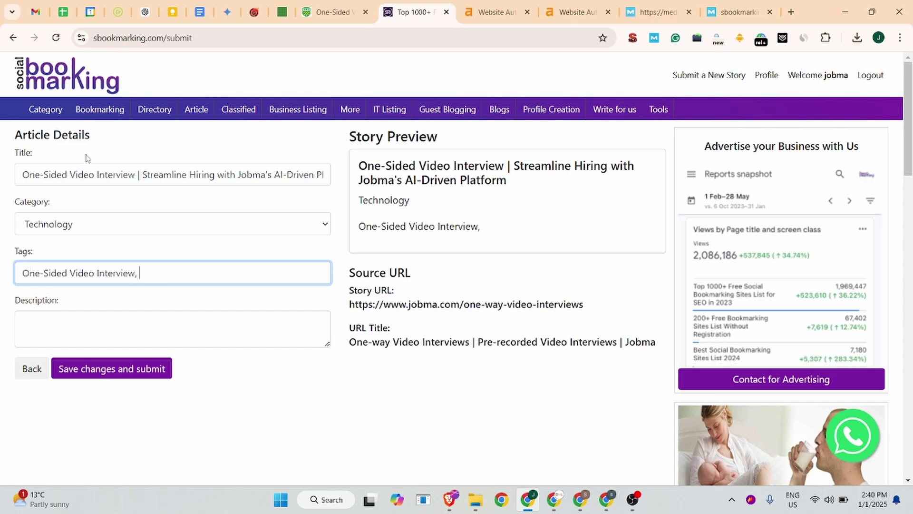
pyautogui.click(120, 11)
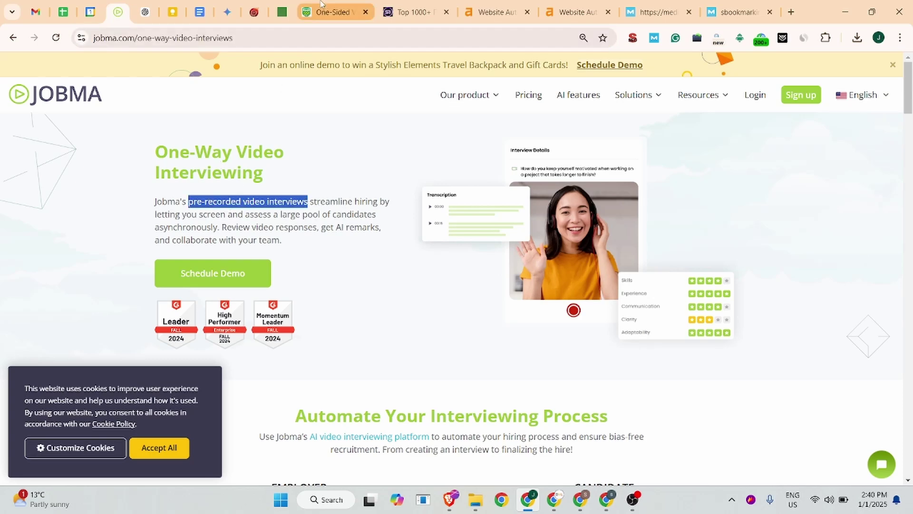
pyautogui.click(411, 9)
pyautogui.click(155, 277)
pyautogui.write('pre-recorded video interviews')
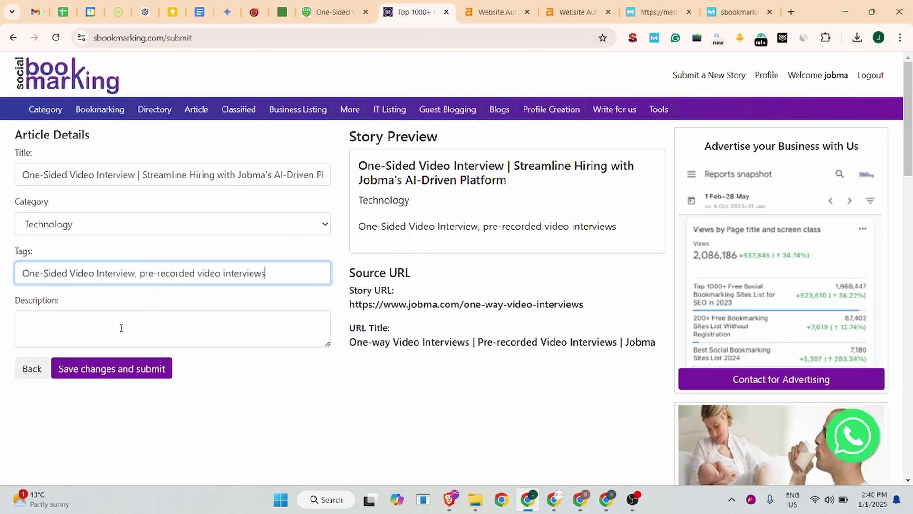
# Step: Paste the meta description as the story description, then save and submit for confirmation
pyautogui.click(127, 316)
pyautogui.click(202, 12)
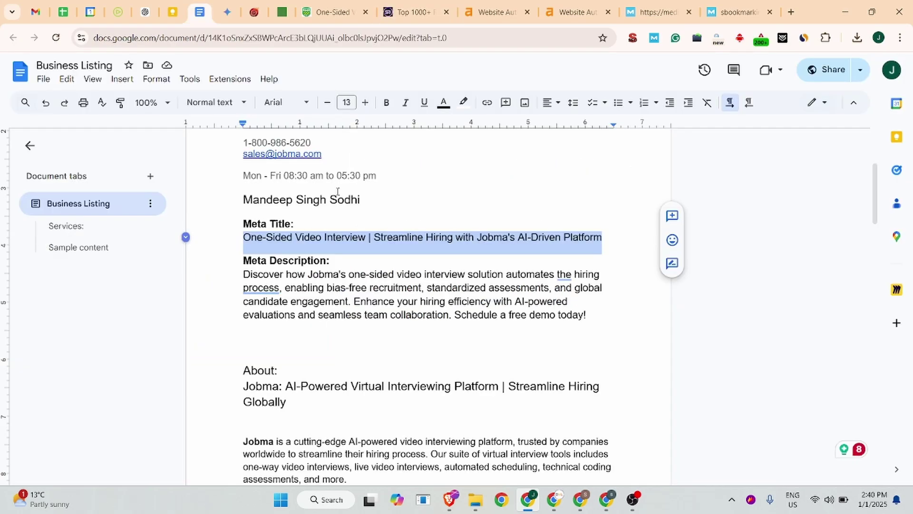
pyautogui.moveTo(599, 311); pyautogui.dragTo(591, 328)
pyautogui.hotkey('ctrl', 'c')
pyautogui.click(243, 274)
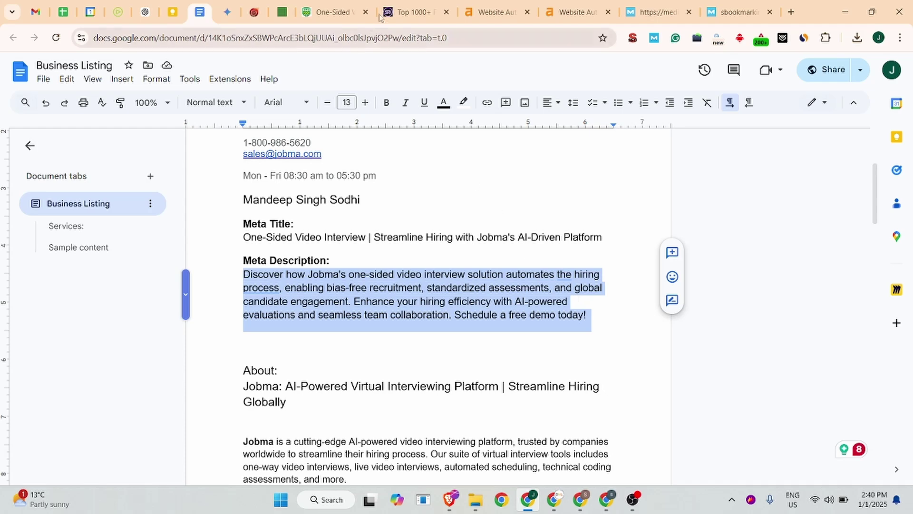
pyautogui.click(400, 12)
pyautogui.hotkey('ctrl', 'v')
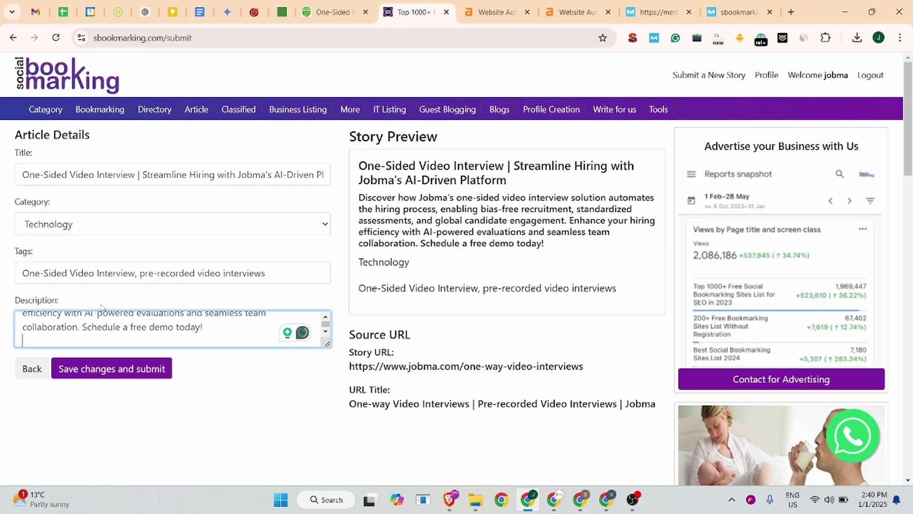
pyautogui.press('BackSpace')
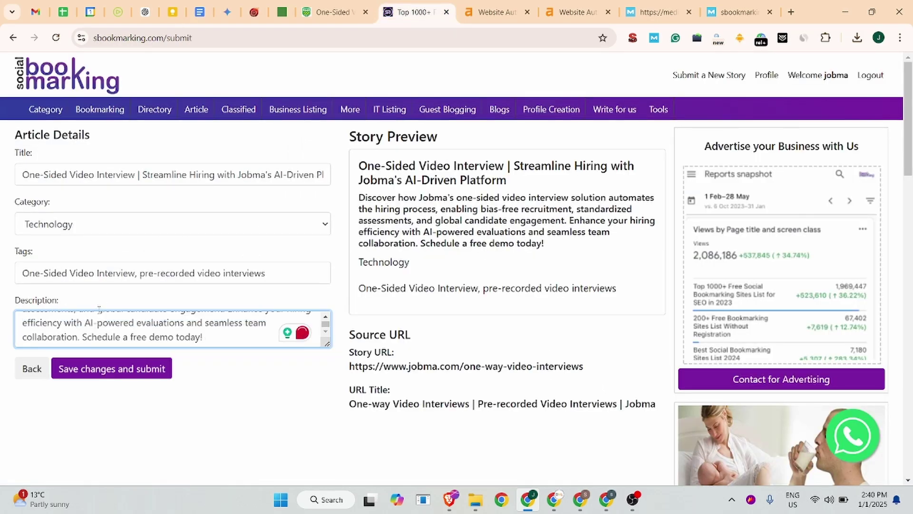
pyautogui.click(91, 368)
pyautogui.click(96, 270)
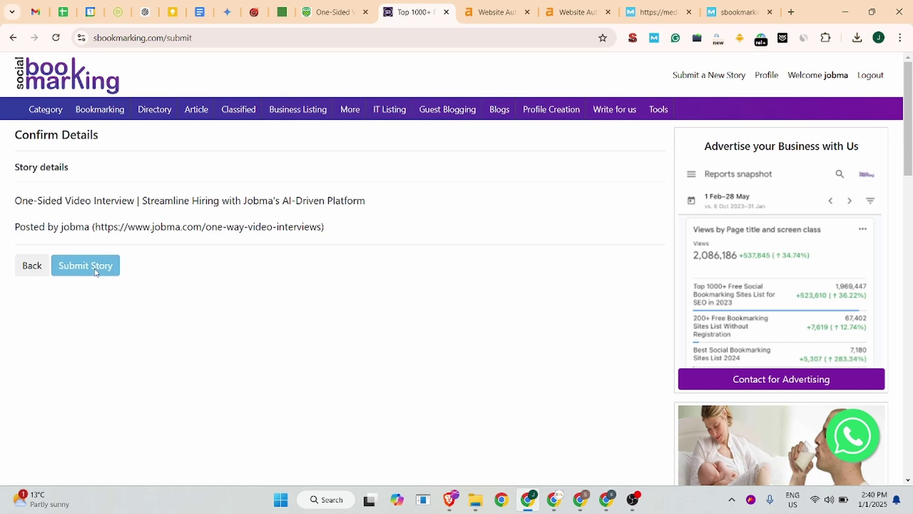
# Step: Retry Submit Story until it goes through, then review the Posted by line
pyautogui.click(81, 272)
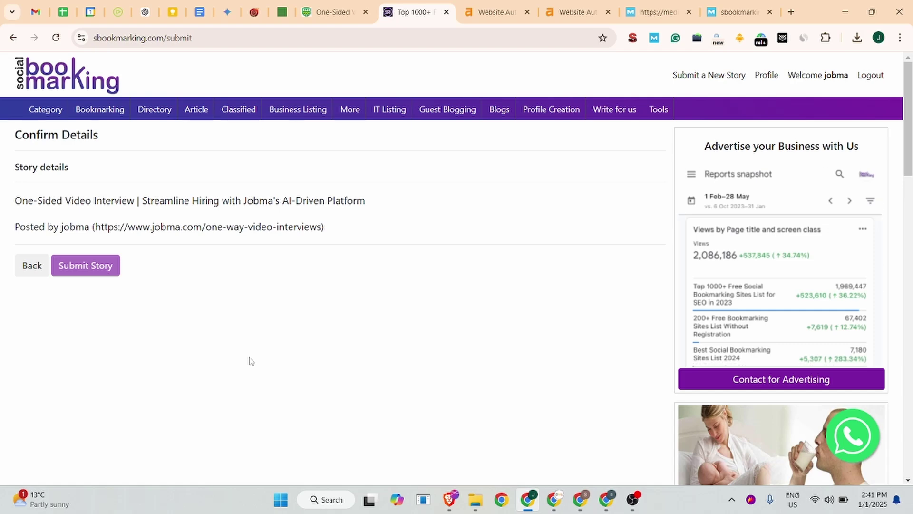
pyautogui.click(95, 271)
pyautogui.moveTo(16, 228); pyautogui.dragTo(396, 217)
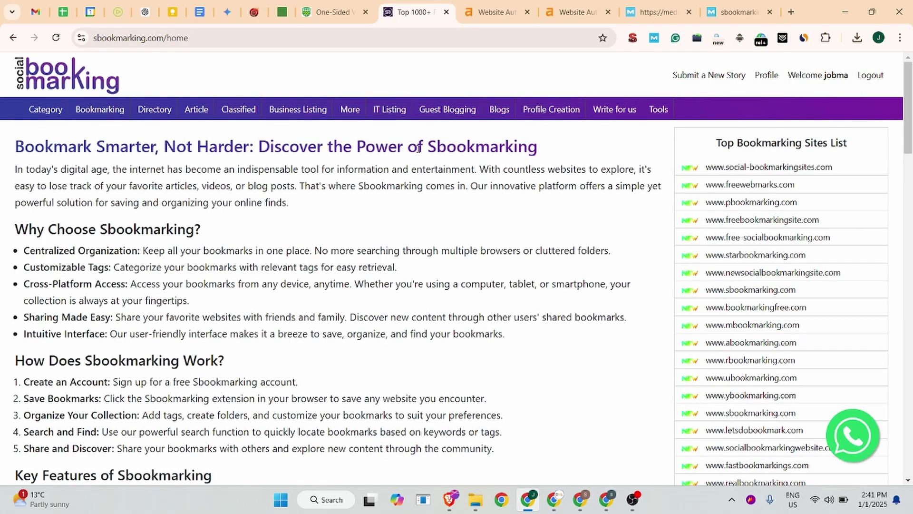
# Step: Scroll to the One-Sided Video Interview post and open its Read More story page
pyautogui.scroll(-1, 314, 239)
pyautogui.scroll(-8, 314, 239)
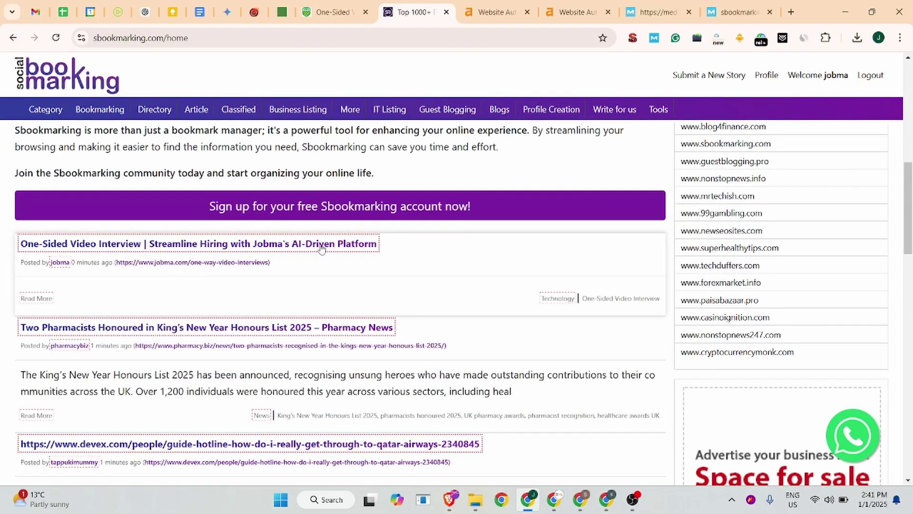
pyautogui.click(44, 303)
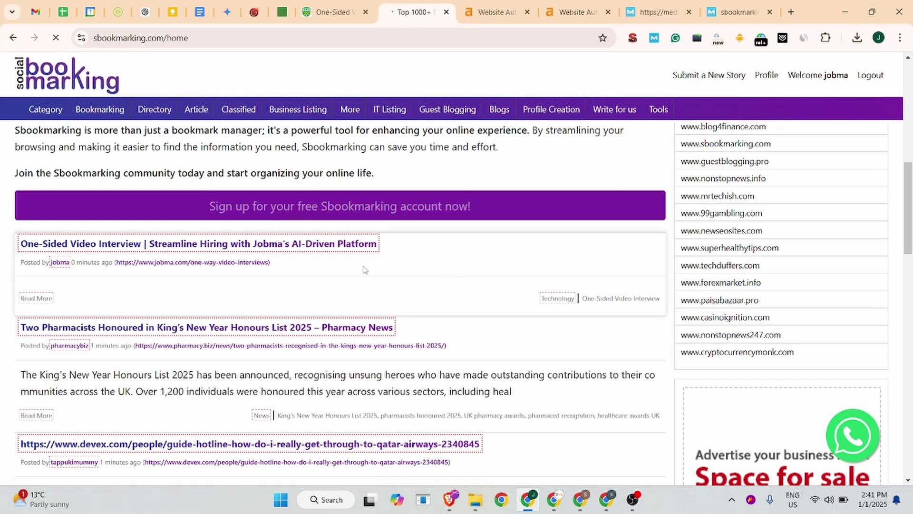
pyautogui.click(20, 299)
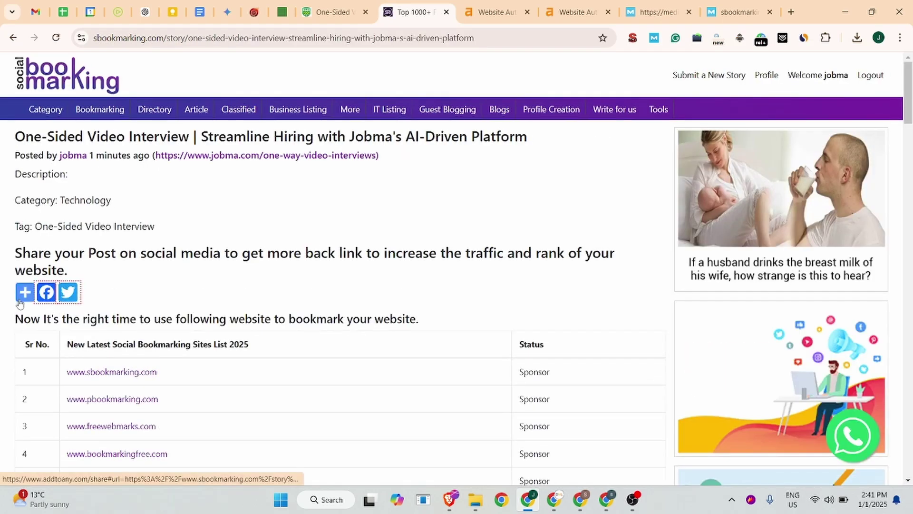
pyautogui.moveTo(4, 141); pyautogui.dragTo(579, 146)
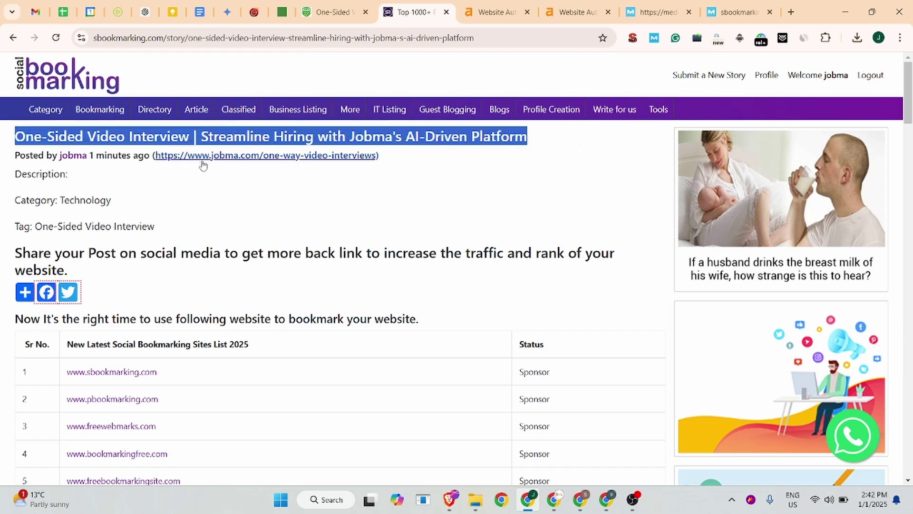
pyautogui.rightClick(249, 159)
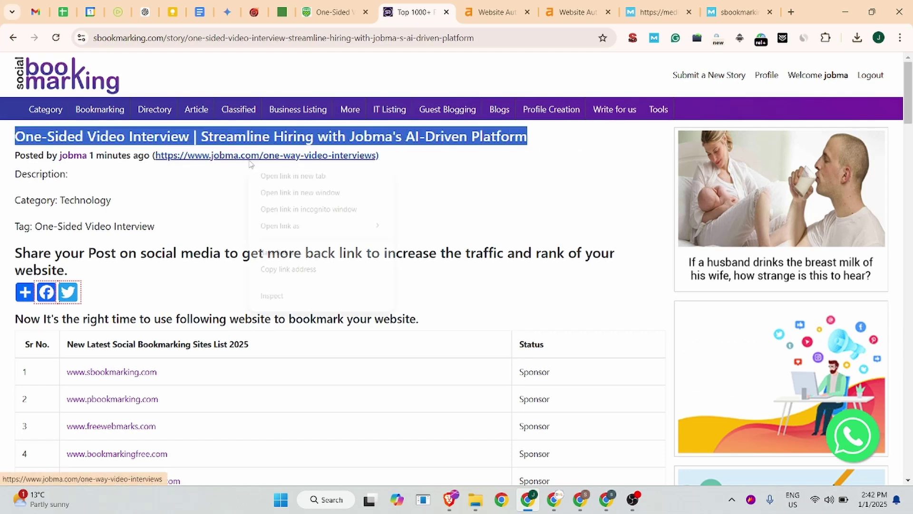
pyautogui.click(280, 296)
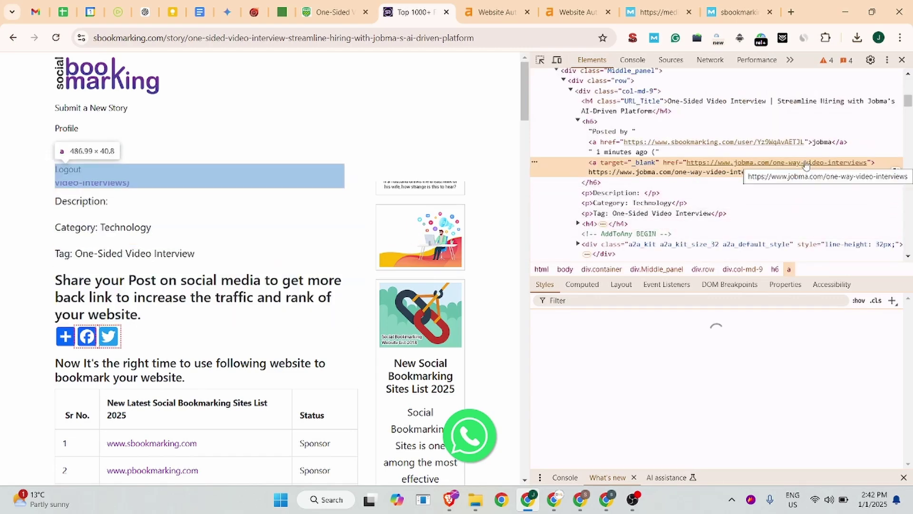
pyautogui.click(902, 60)
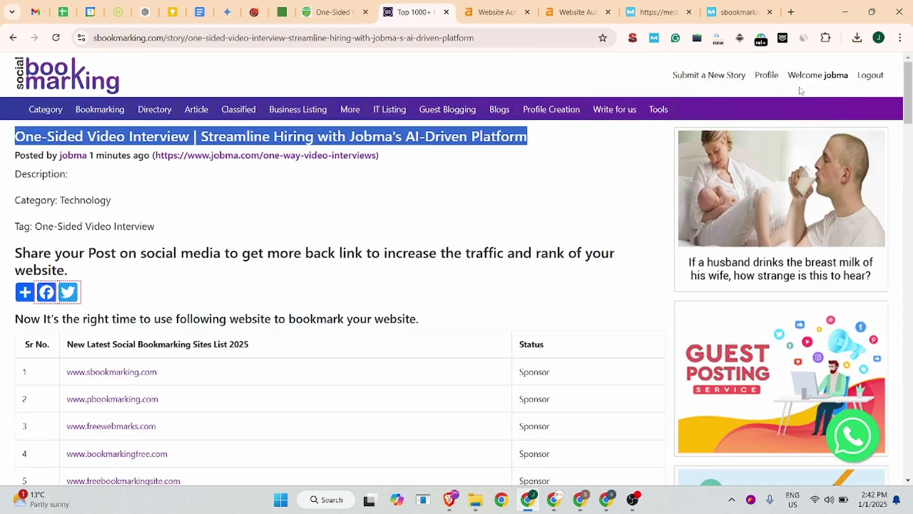
pyautogui.click(445, 135)
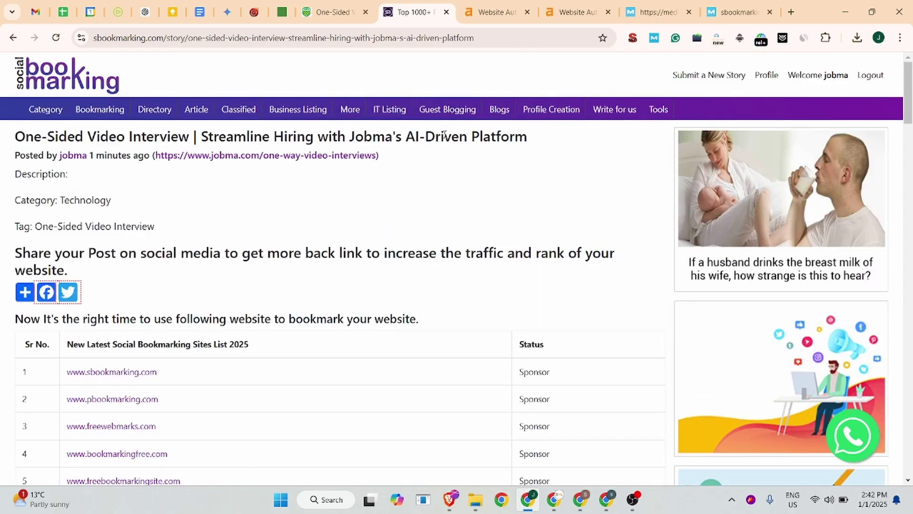